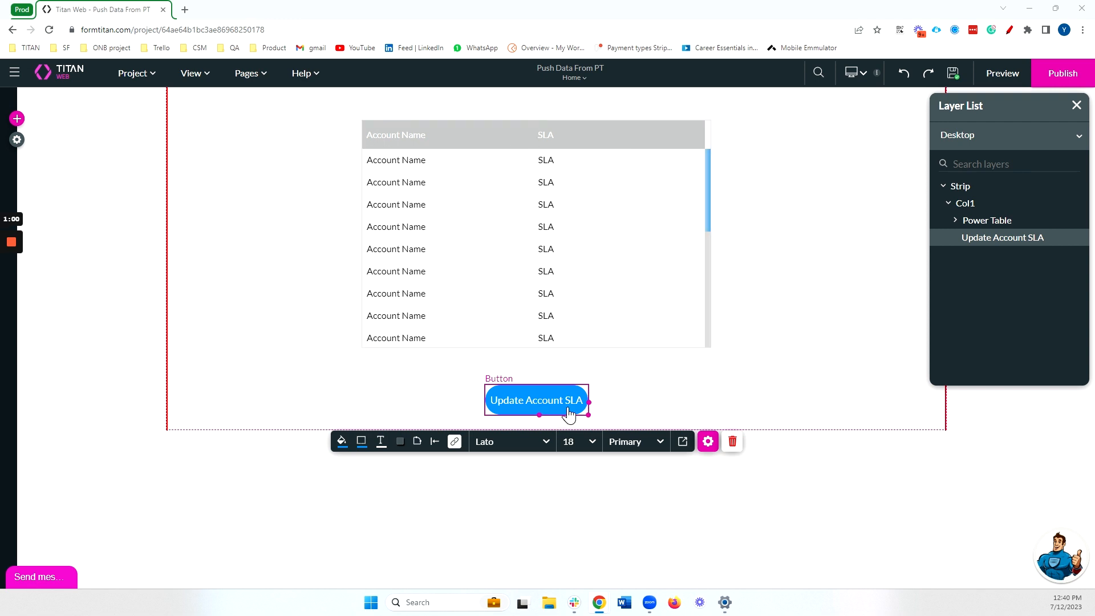
Step: Create a Salesforce push integration for the Account object with the Update action, taking IDs from All on multiple matches
click(17, 140)
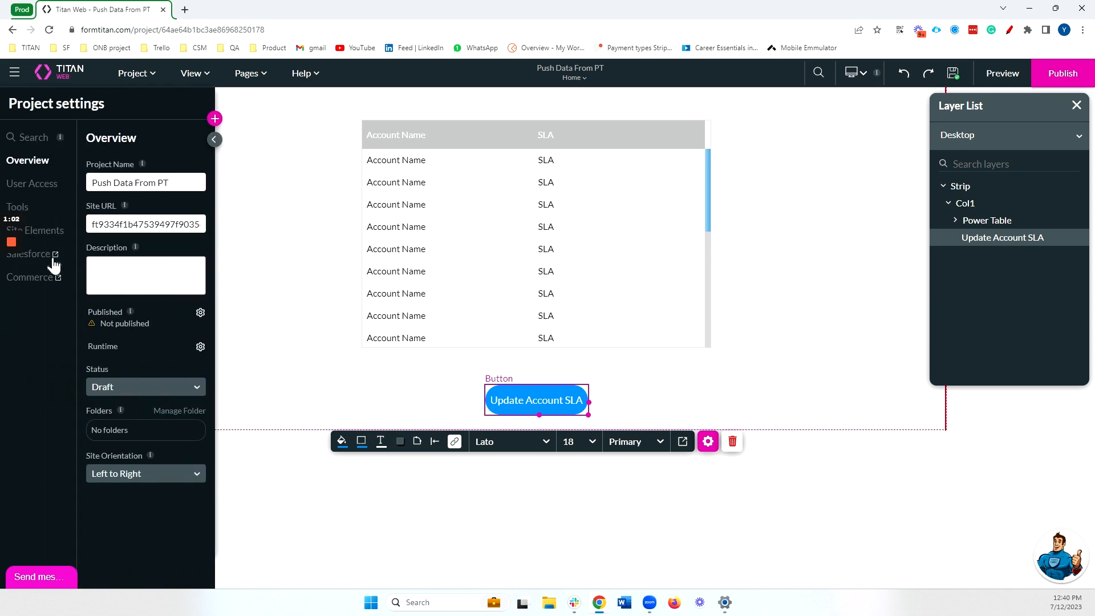
click(31, 254)
click(769, 225)
click(484, 199)
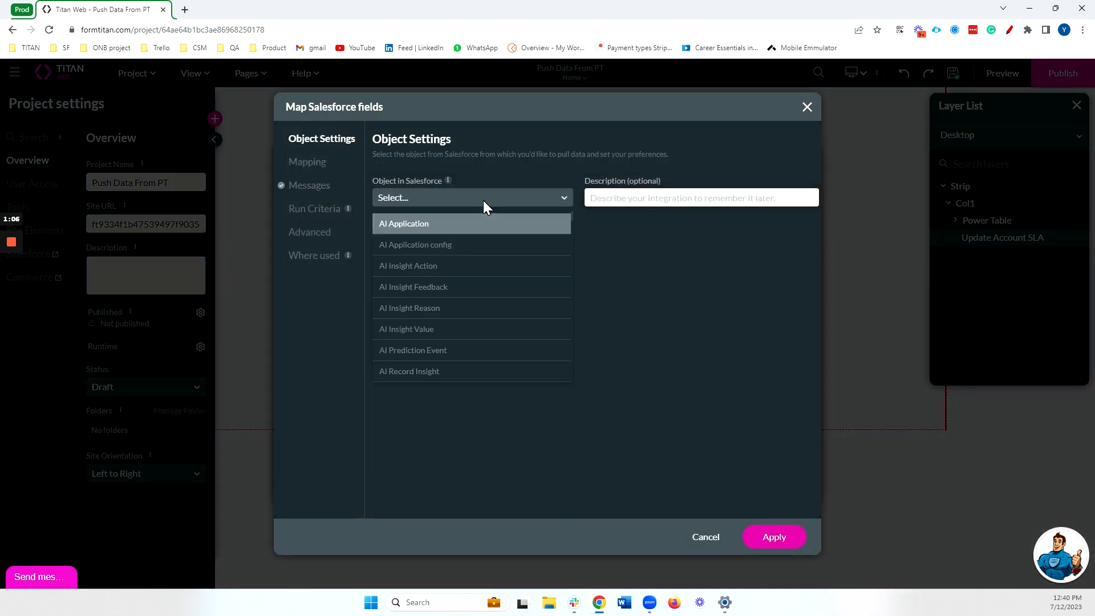
text(ac)
click(425, 284)
click(434, 240)
click(425, 289)
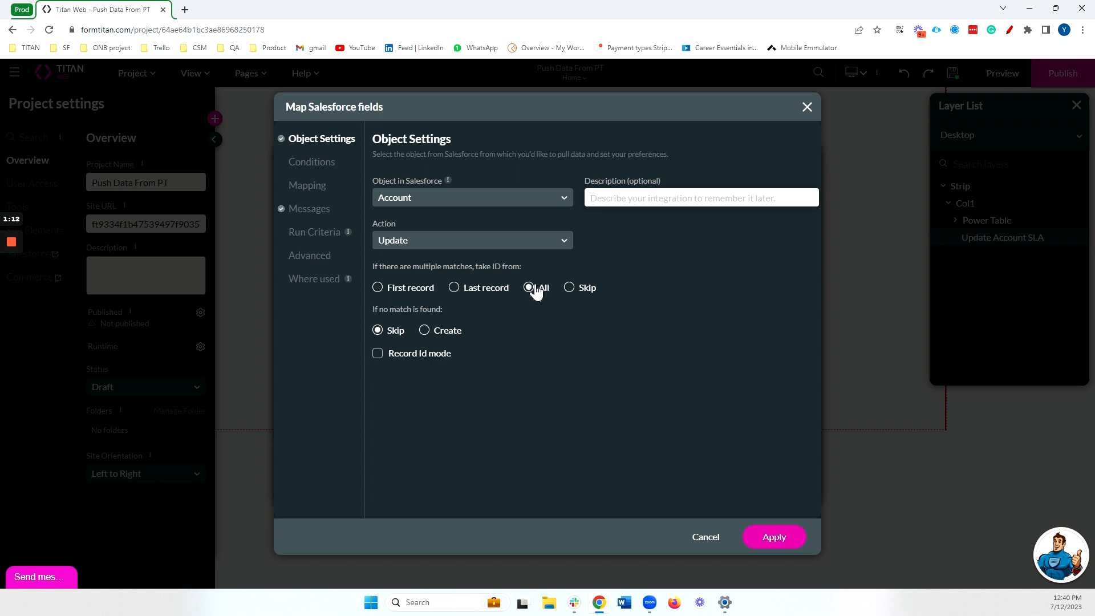
Step: Add a condition to the push integration that matches Account ID with the IN operation against the field PowerTable / Value
click(317, 165)
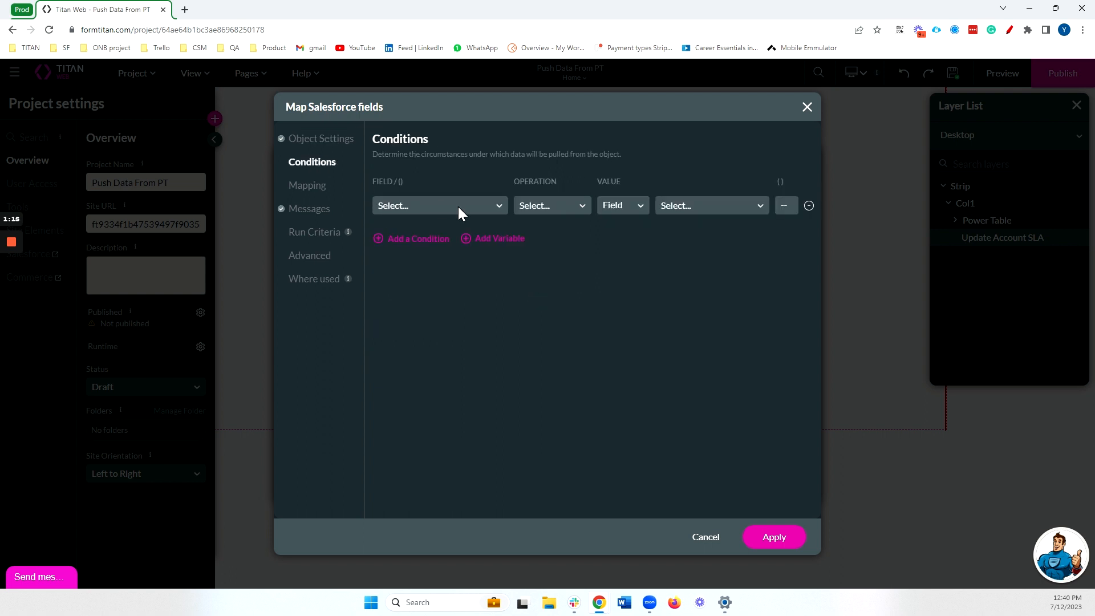
click(458, 207)
click(399, 274)
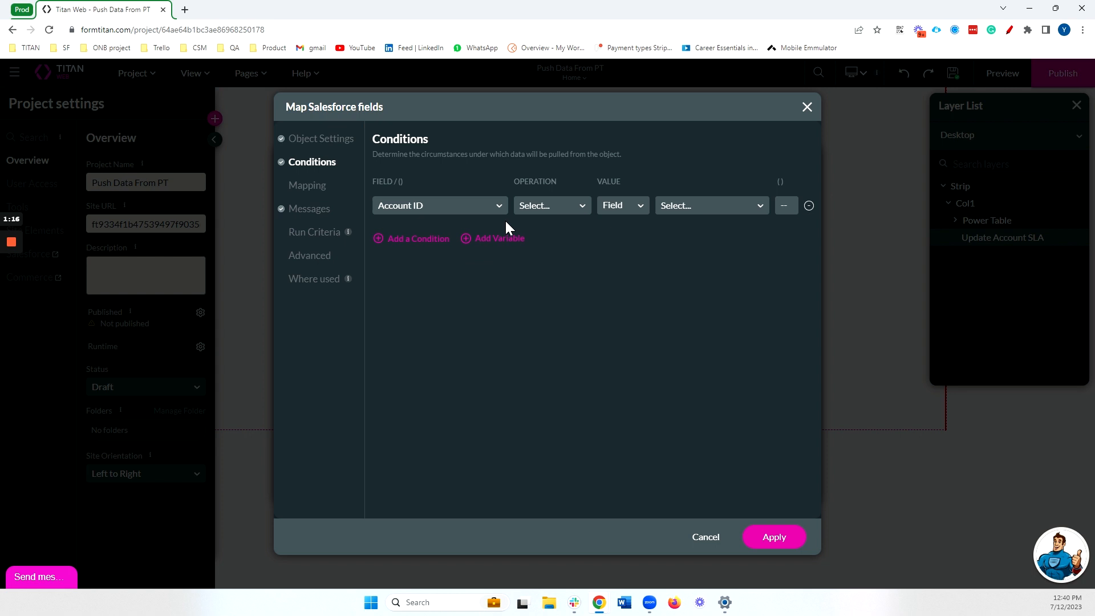
click(536, 211)
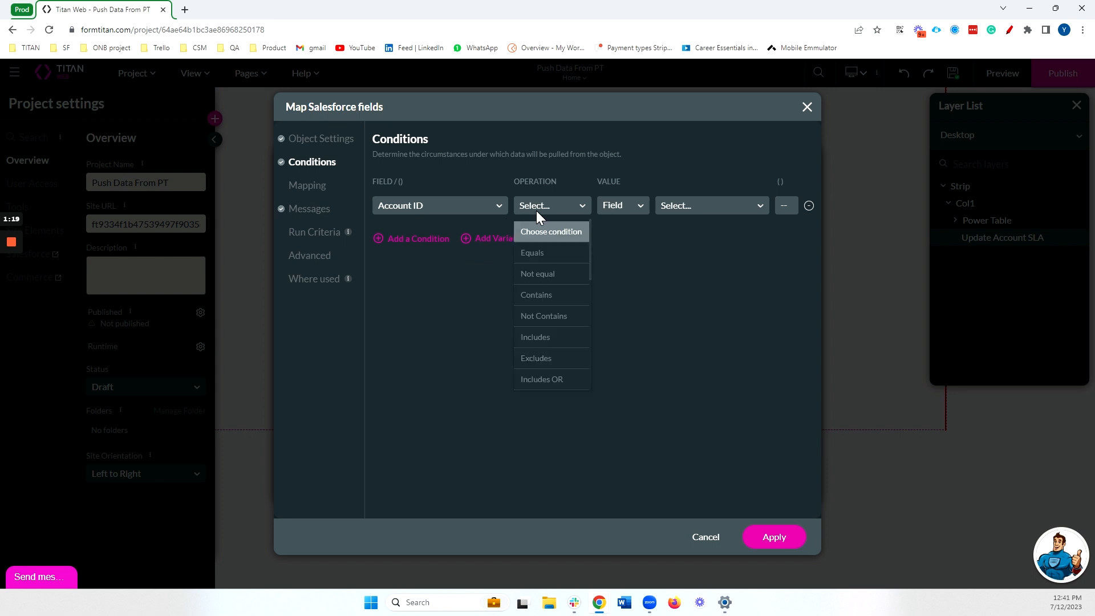
text(in)
click(535, 315)
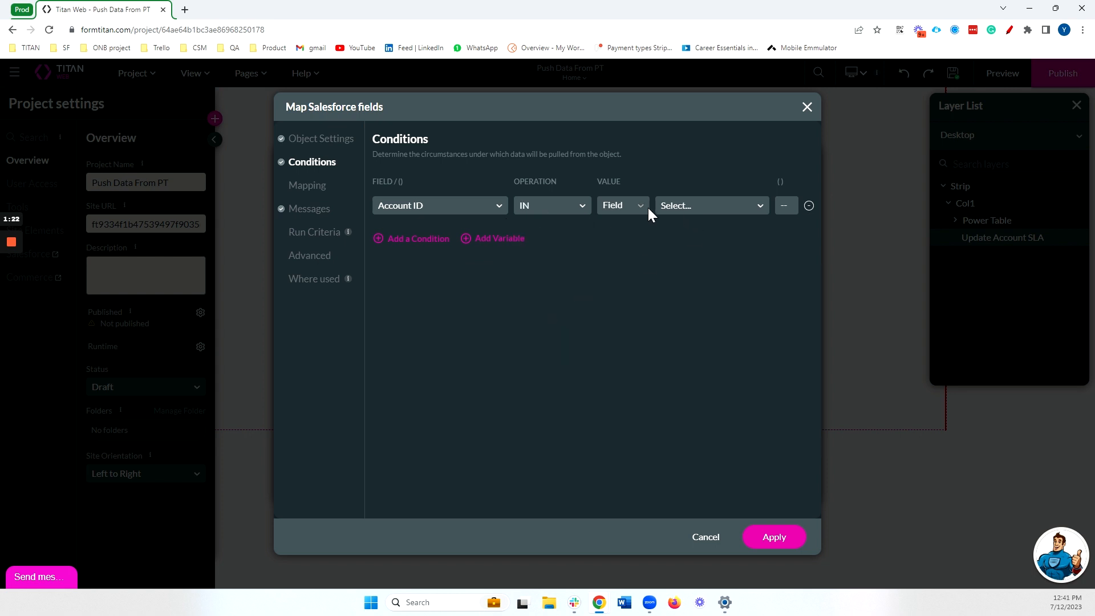
click(678, 207)
scroll(731, 306, down, 2)
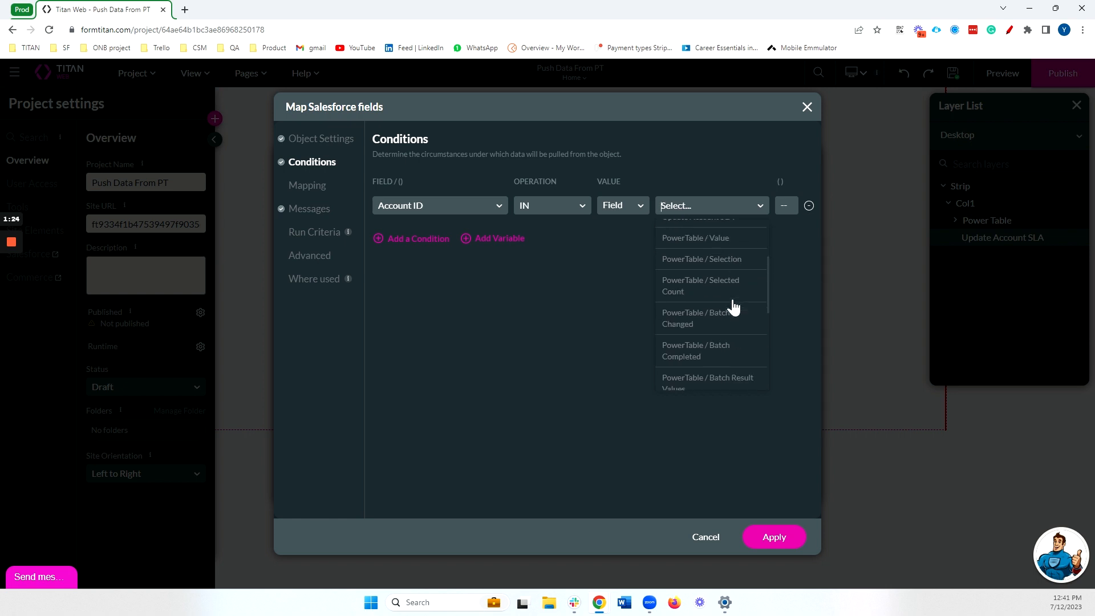
click(727, 238)
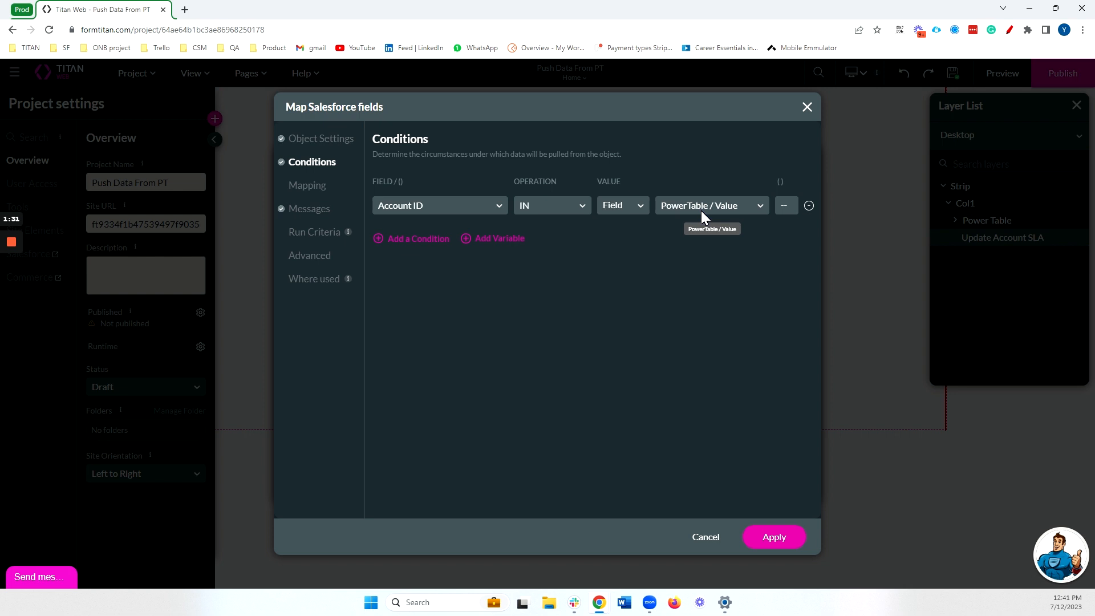
Step: Map the Salesforce SLA field to Other with the value Silver, then apply the mapping and close the Salesforce integration settings
click(307, 198)
click(464, 194)
text(sla)
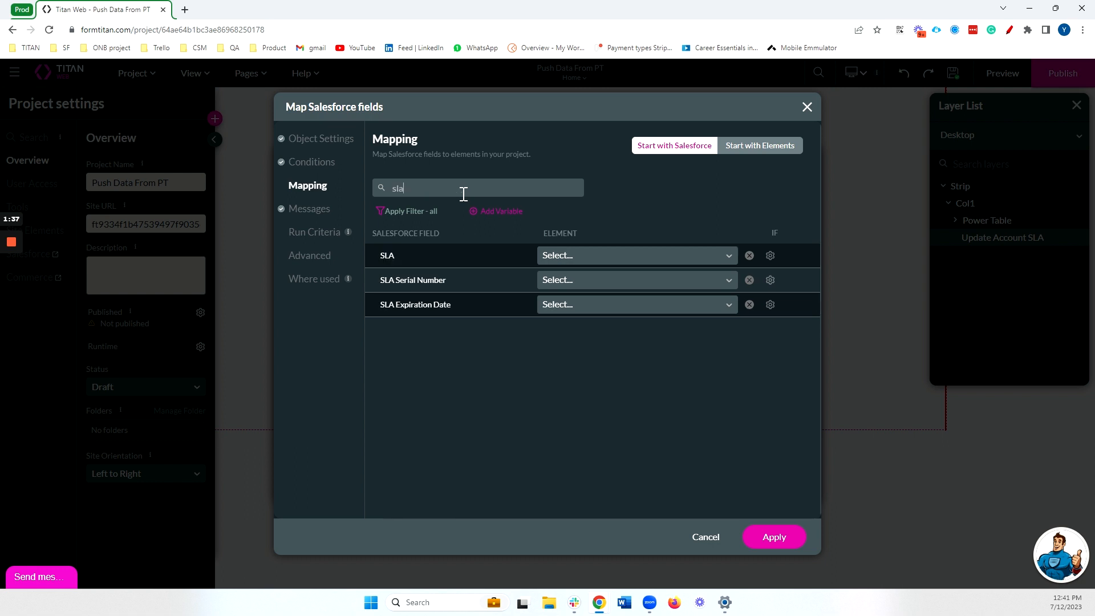
click(559, 258)
text(other)
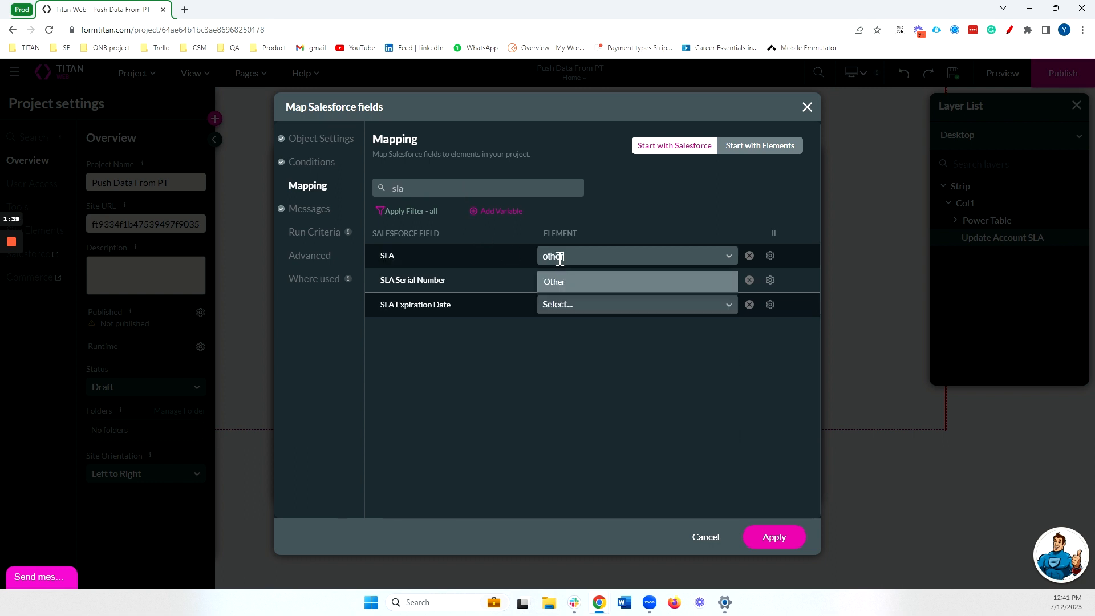
click(574, 280)
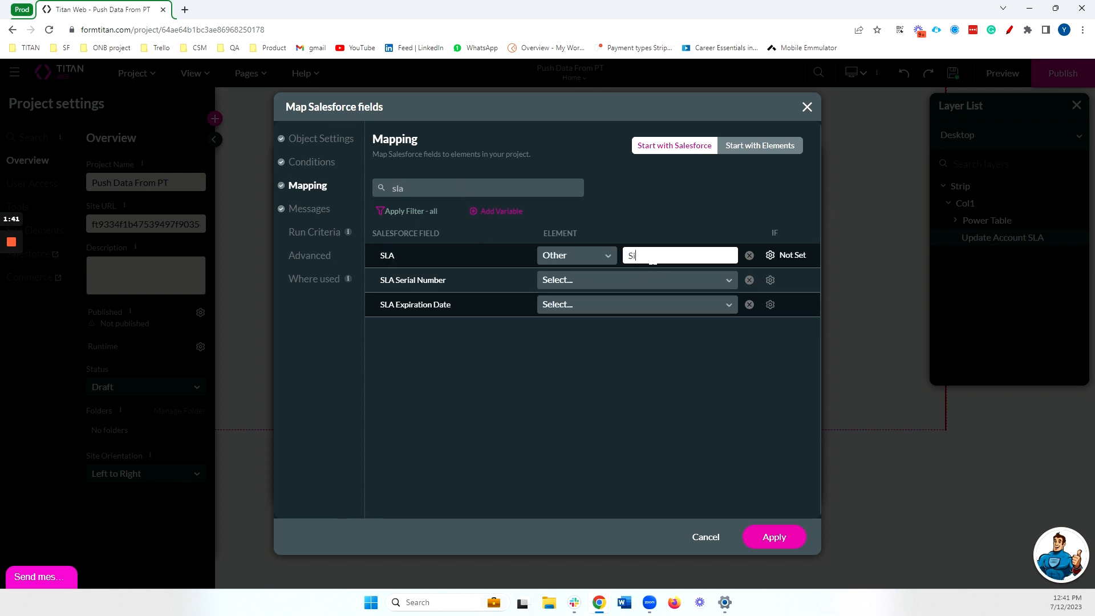
click(767, 536)
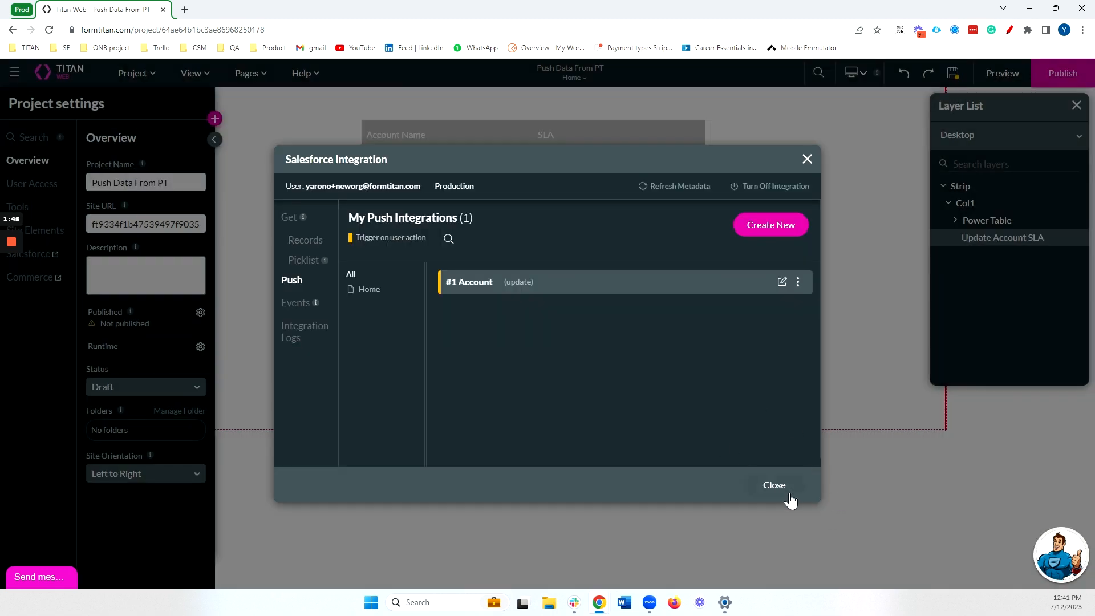
click(775, 485)
Step: Start a Salesforce Action node in the Update Account SLA button's on-click flow, using the #1 Account (update) integration
click(455, 441)
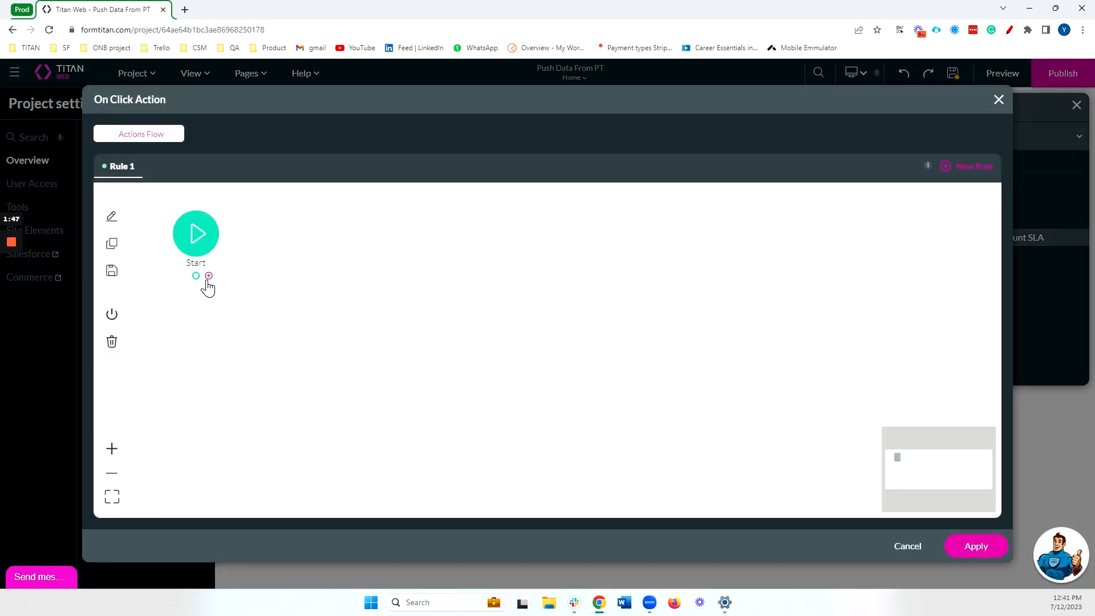
click(209, 276)
click(427, 291)
click(567, 488)
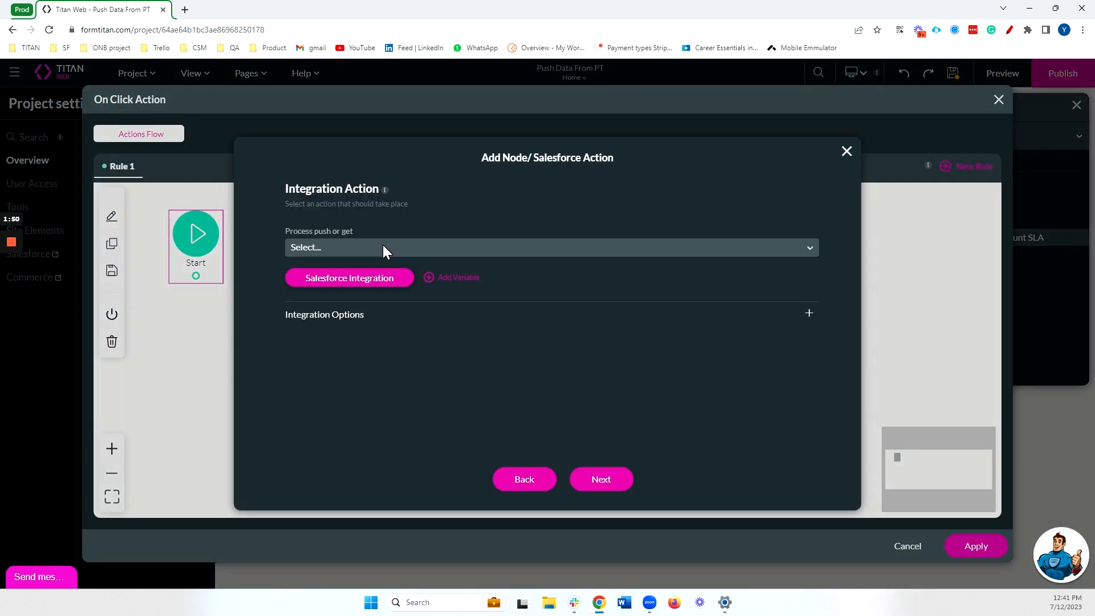
click(382, 247)
click(376, 296)
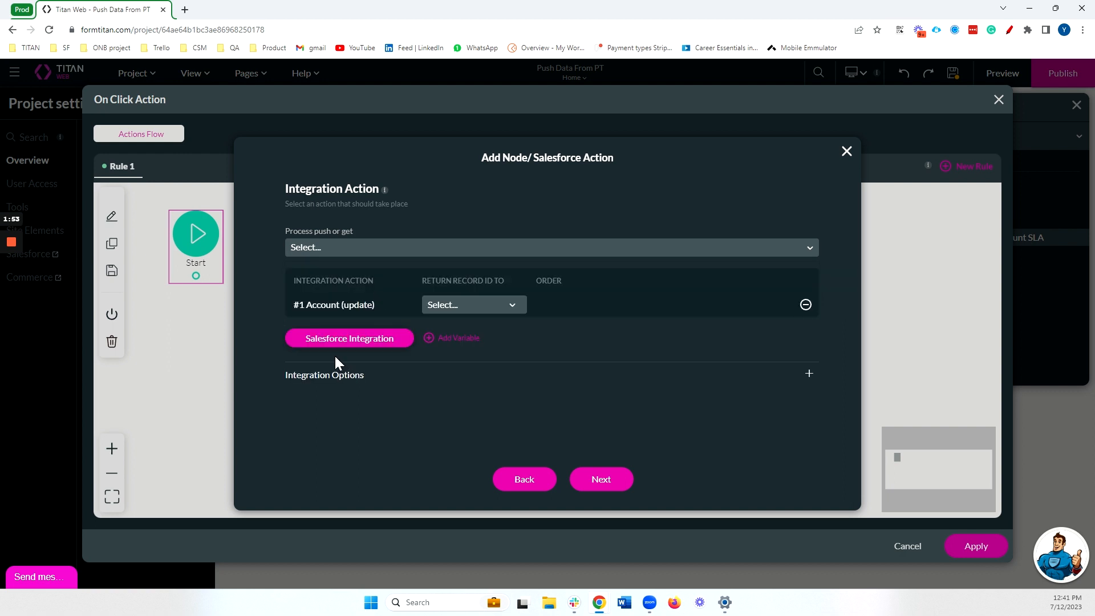
Step: Enable custom order of execution and add the Power Table's #1 Account (get), ordering the update as 1 and the get as 2
click(345, 376)
click(516, 402)
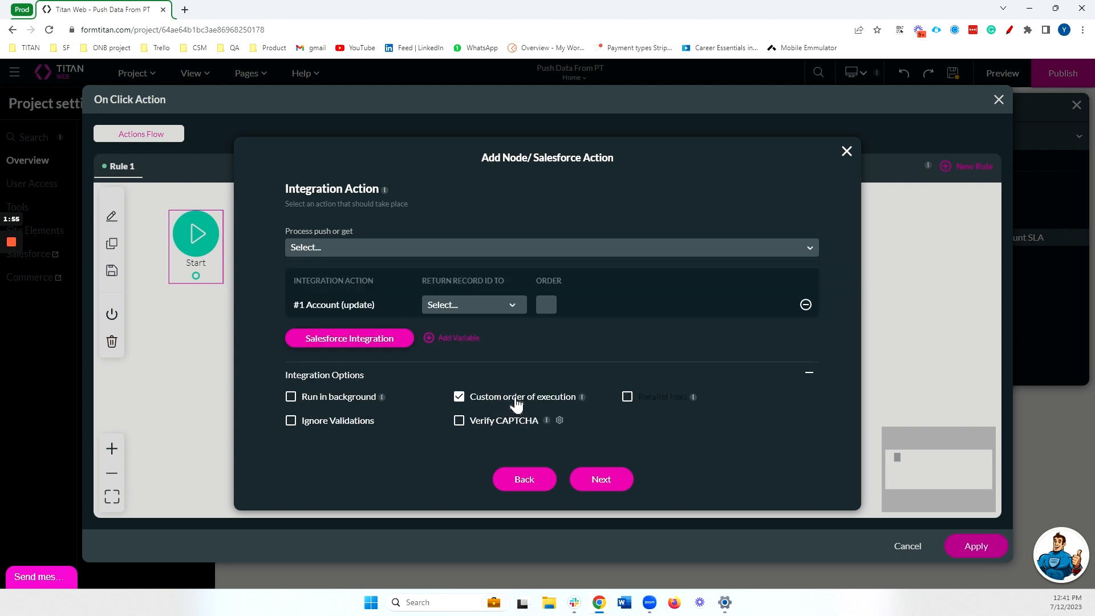
click(421, 246)
click(415, 277)
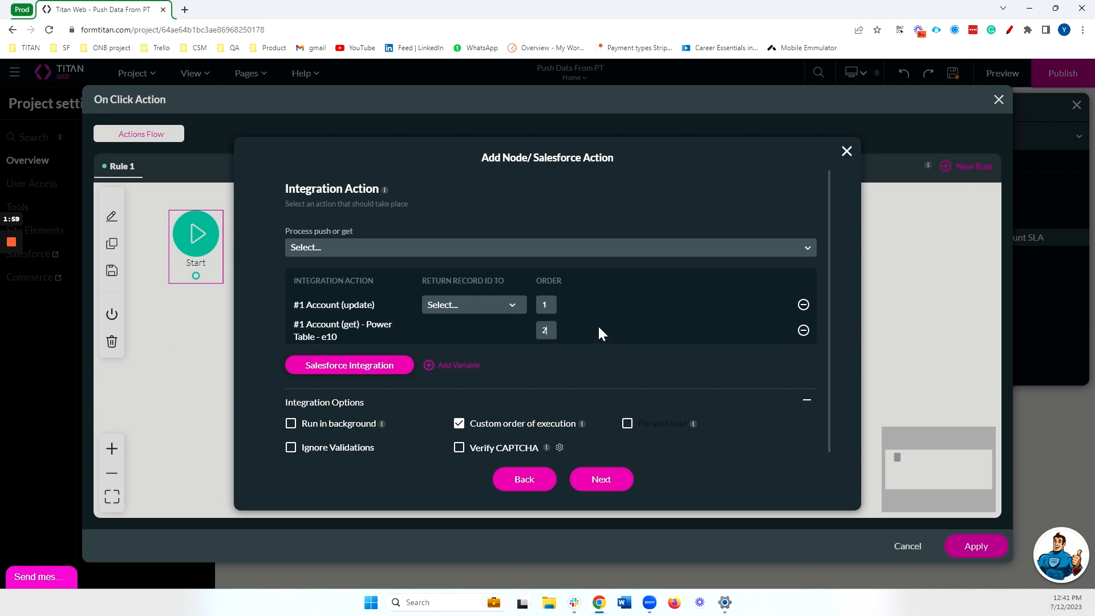
Step: Tag the Salesforce node "Update Account + Refresh", insert it into the flow and apply the on-click action
click(608, 481)
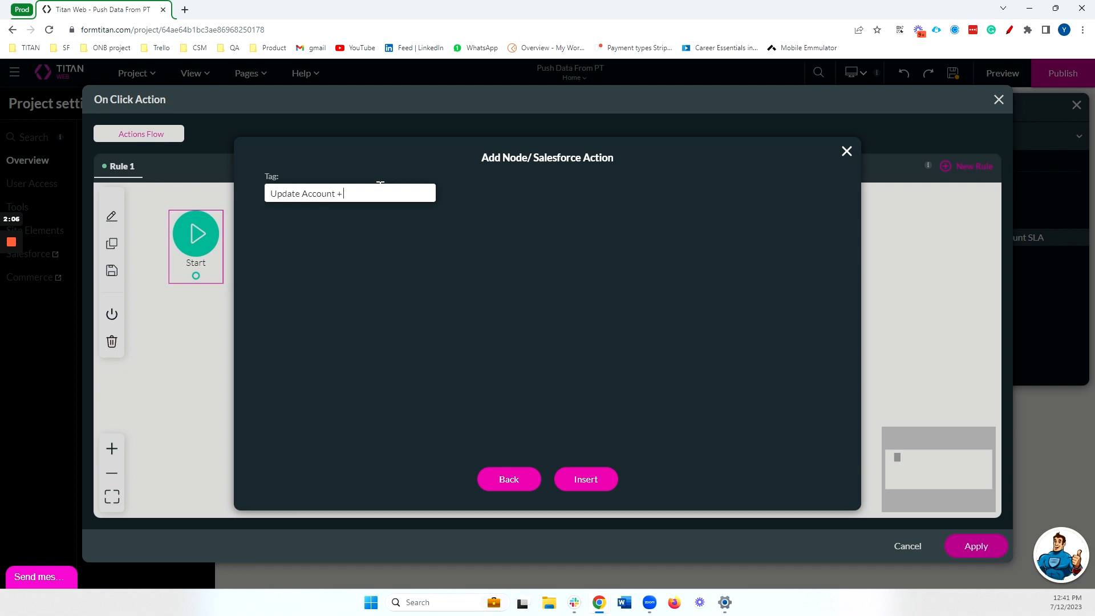
click(585, 479)
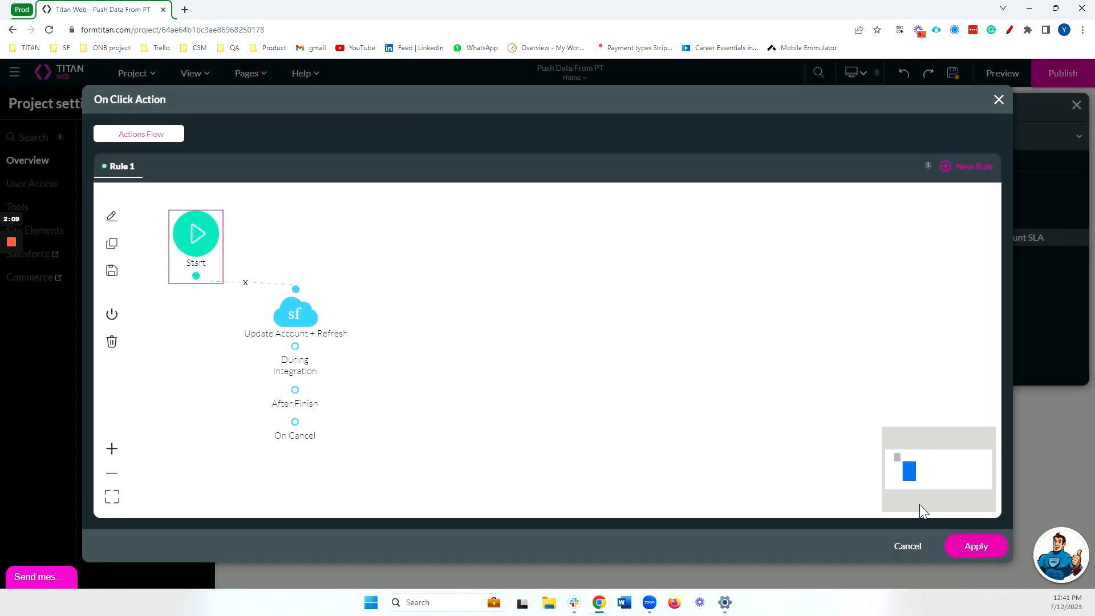
click(976, 546)
Step: Preview the project, run Update Account SLA and review the SLA values throughout the table
click(998, 75)
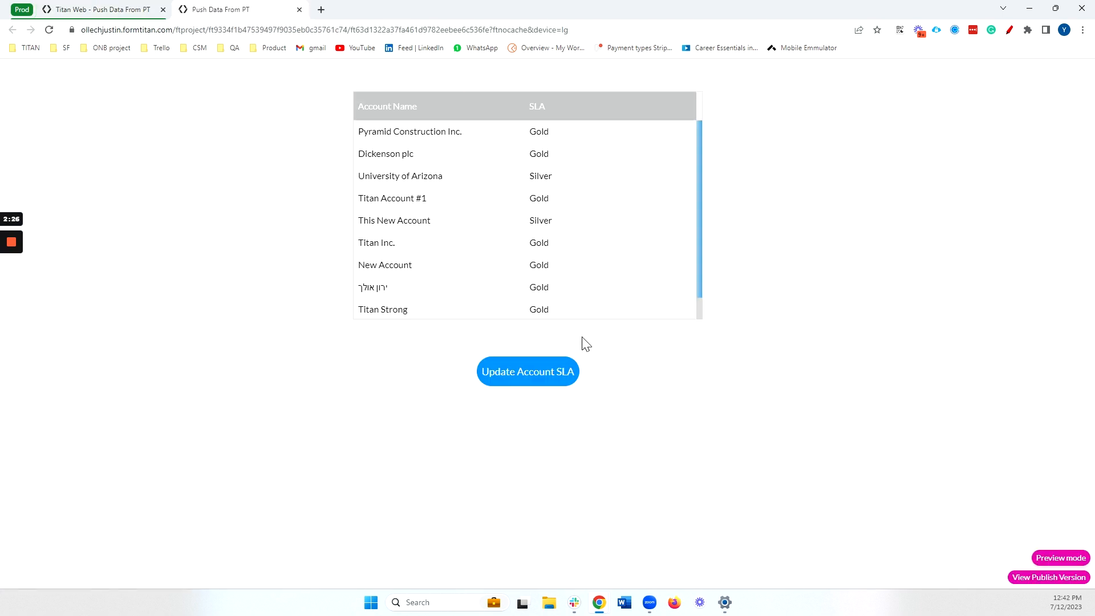
scroll(565, 211, down, 1)
scroll(562, 197, up, 1)
click(537, 378)
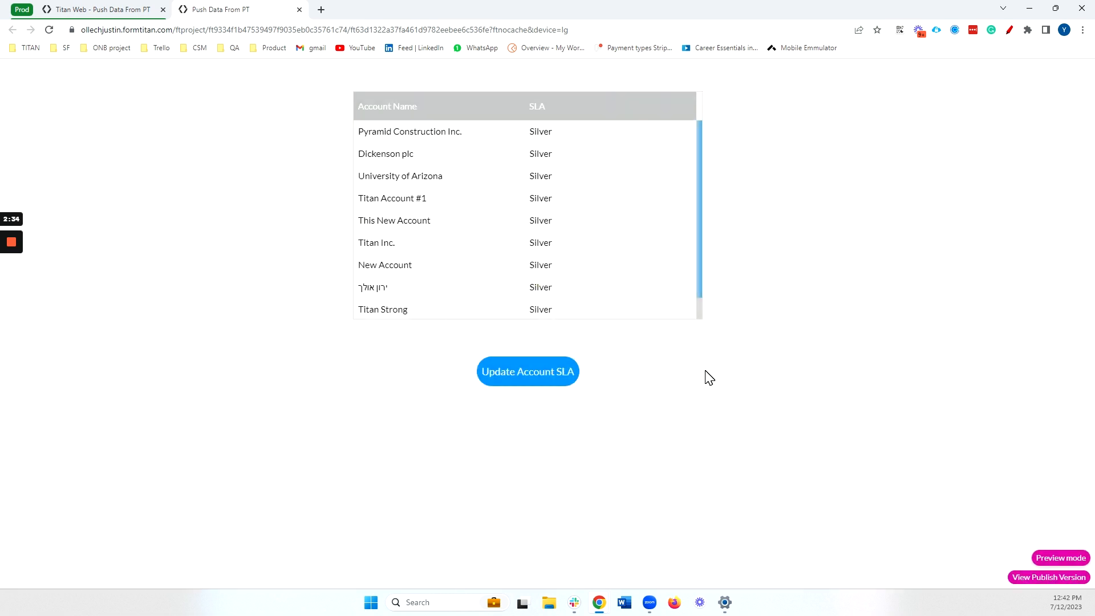
scroll(634, 240, down, 1)
scroll(631, 235, up, 1)
scroll(631, 235, down, 1)
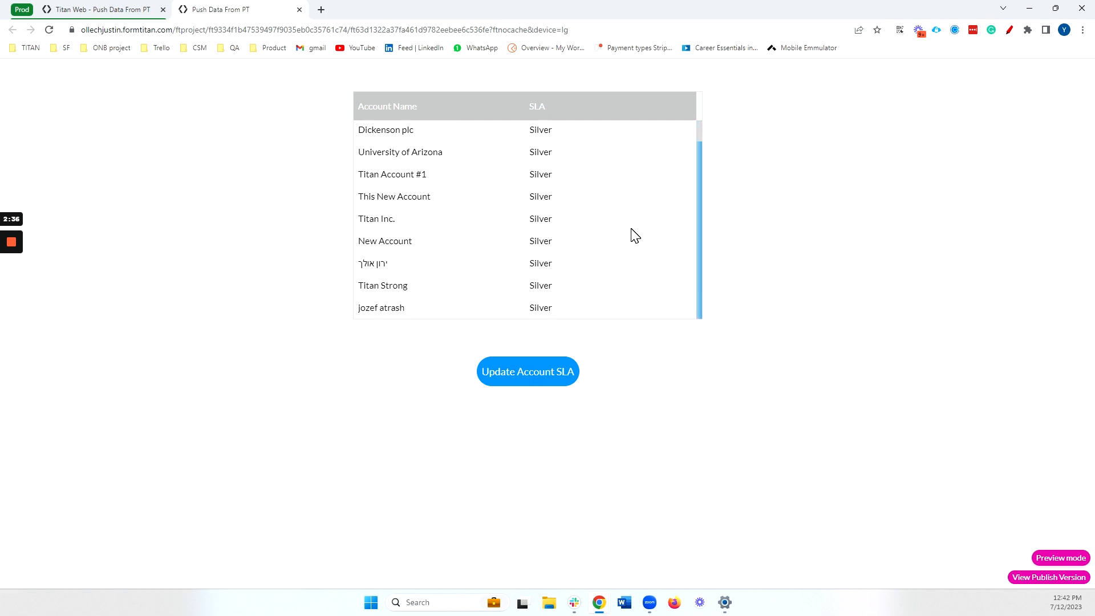
scroll(633, 235, up, 1)
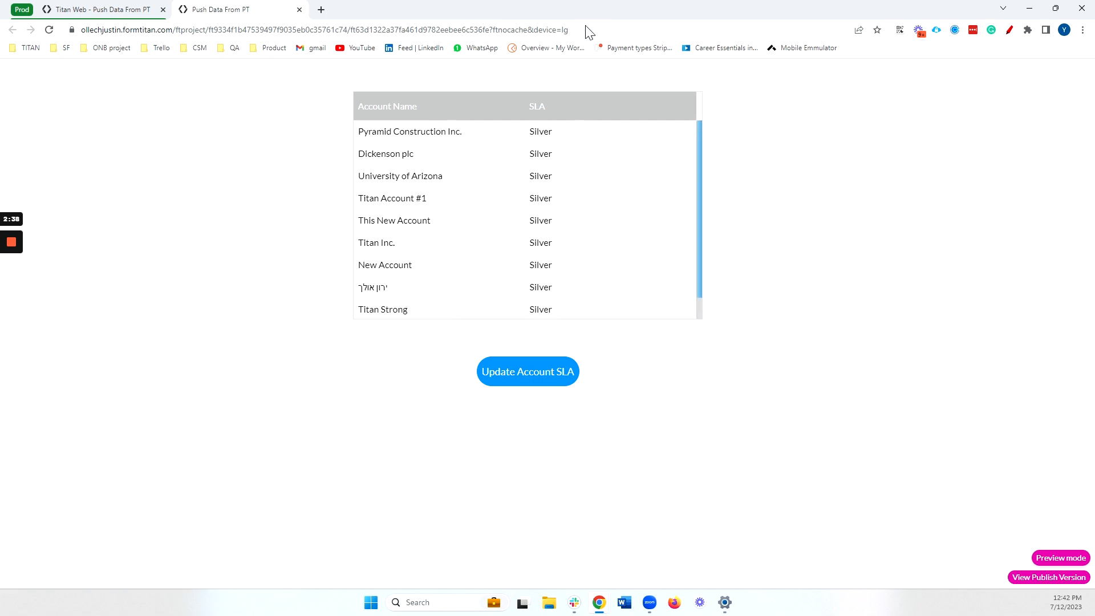
Step: Return to the project editor and enable Allow Selection in the Power Table's interactivity settings
click(100, 9)
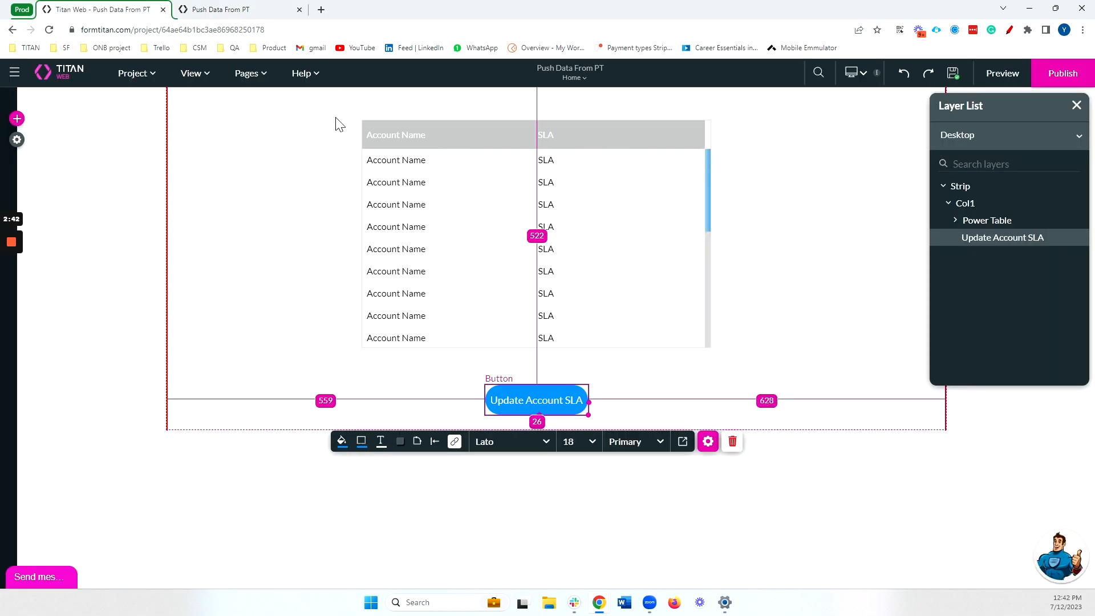
click(498, 341)
click(547, 374)
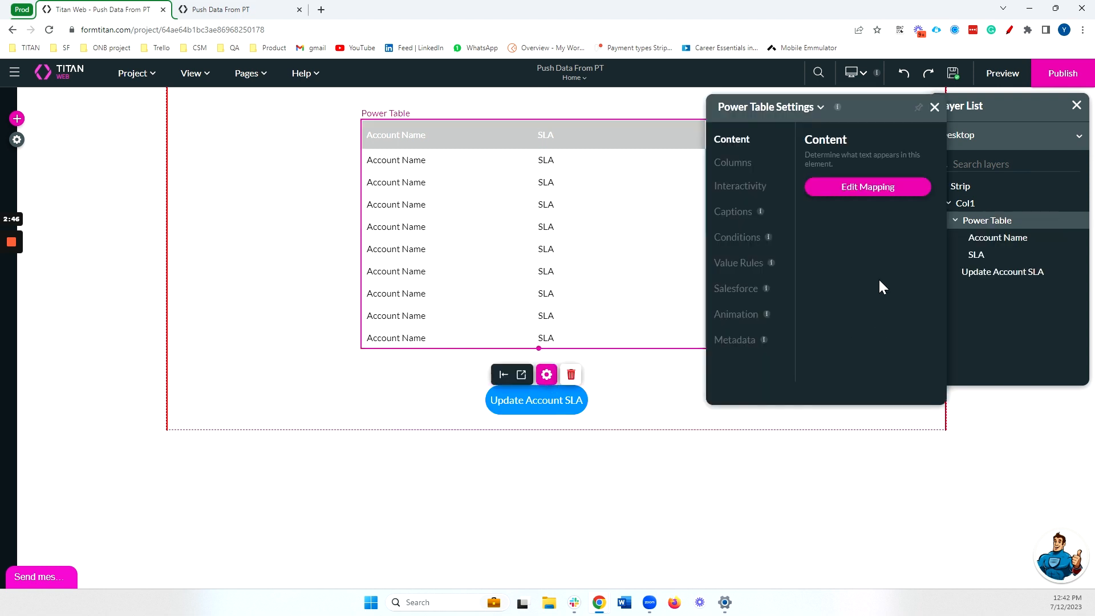
click(737, 192)
click(819, 280)
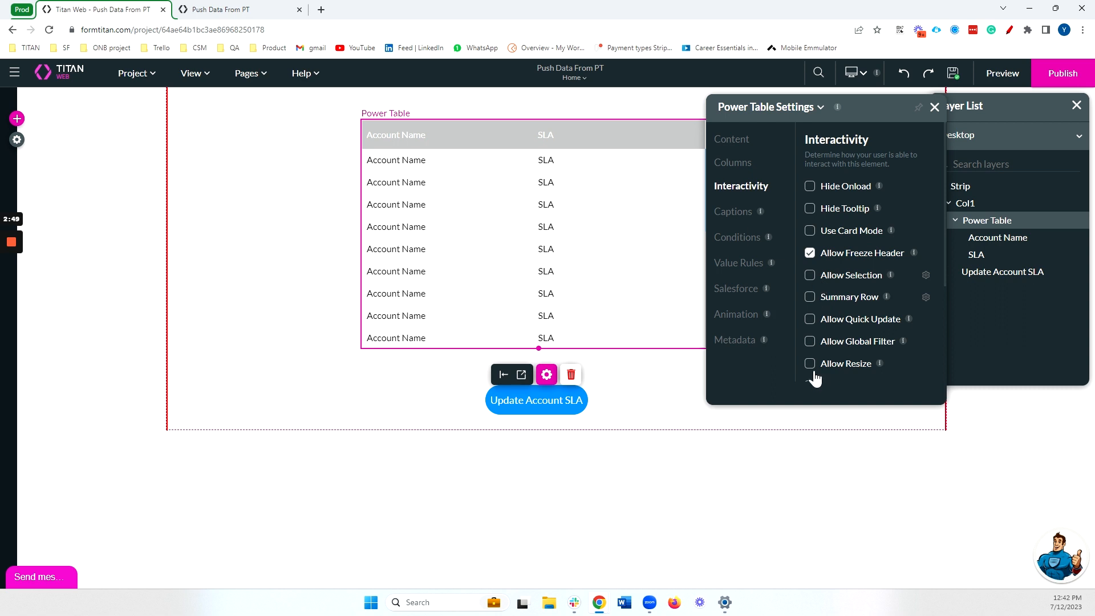
click(933, 108)
Step: Place a dropdown field above the Power Table at about (29 px, 344 px), moving the table down to about (108 px, 343 px)
click(17, 118)
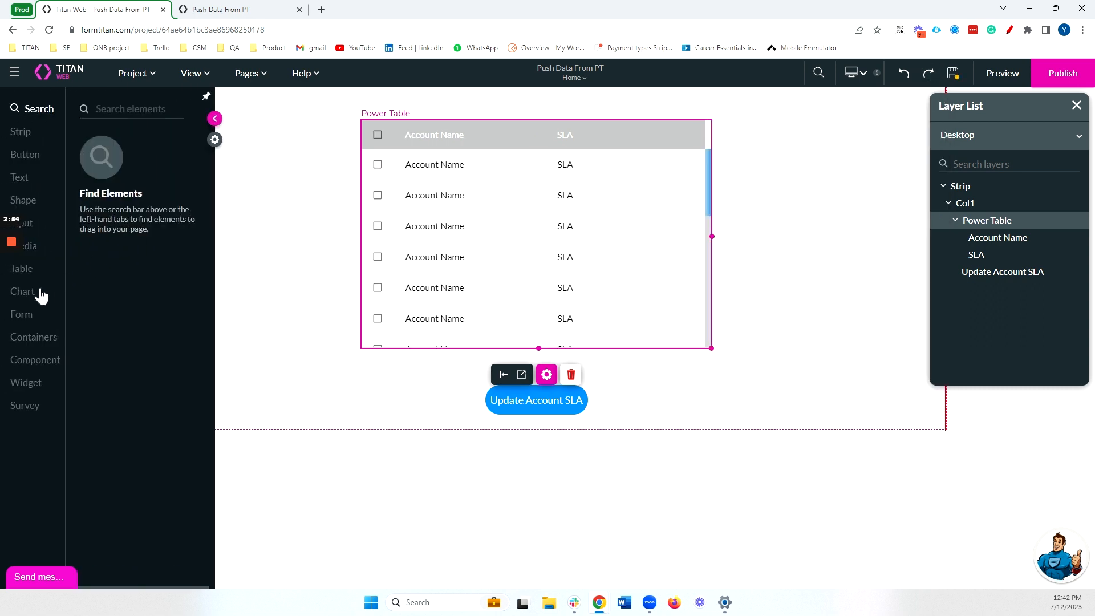
click(40, 227)
scroll(138, 200, down, 4)
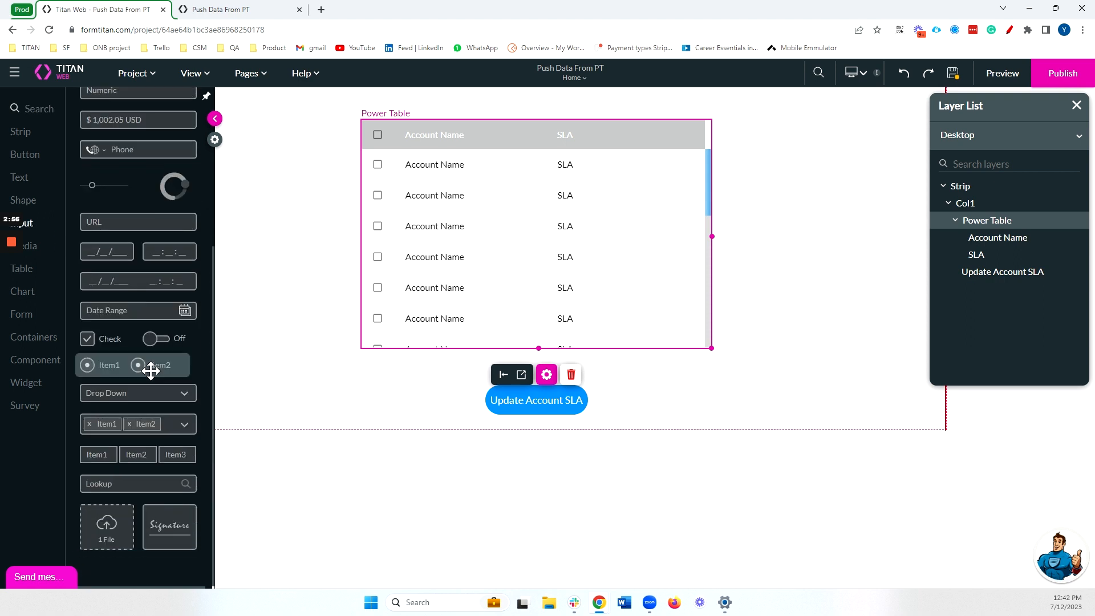
drag(136, 392, 461, 105)
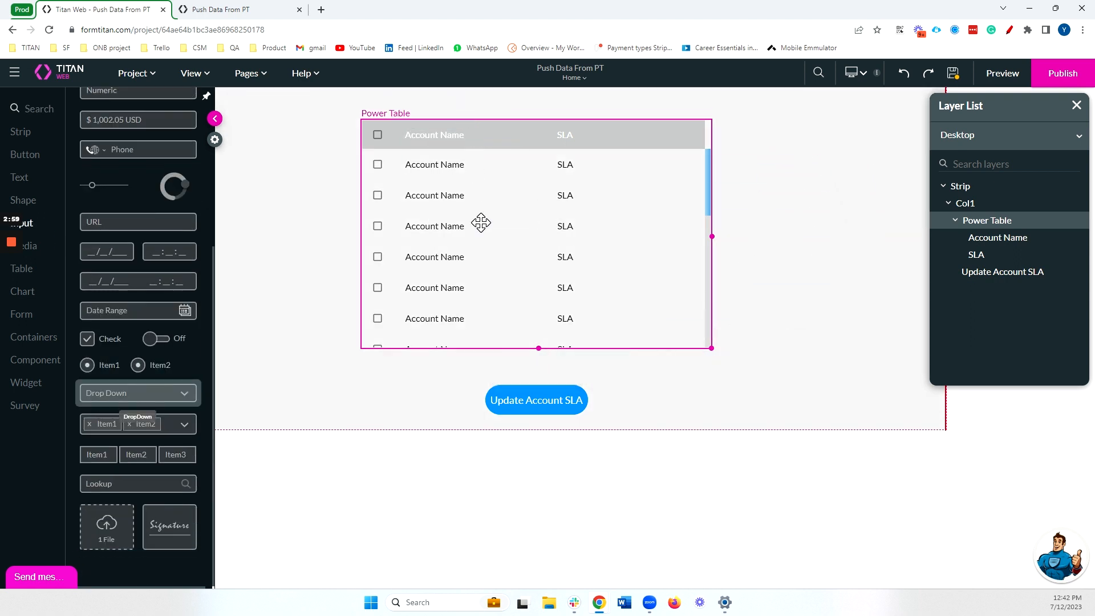
click(495, 262)
drag(499, 267, 485, 260)
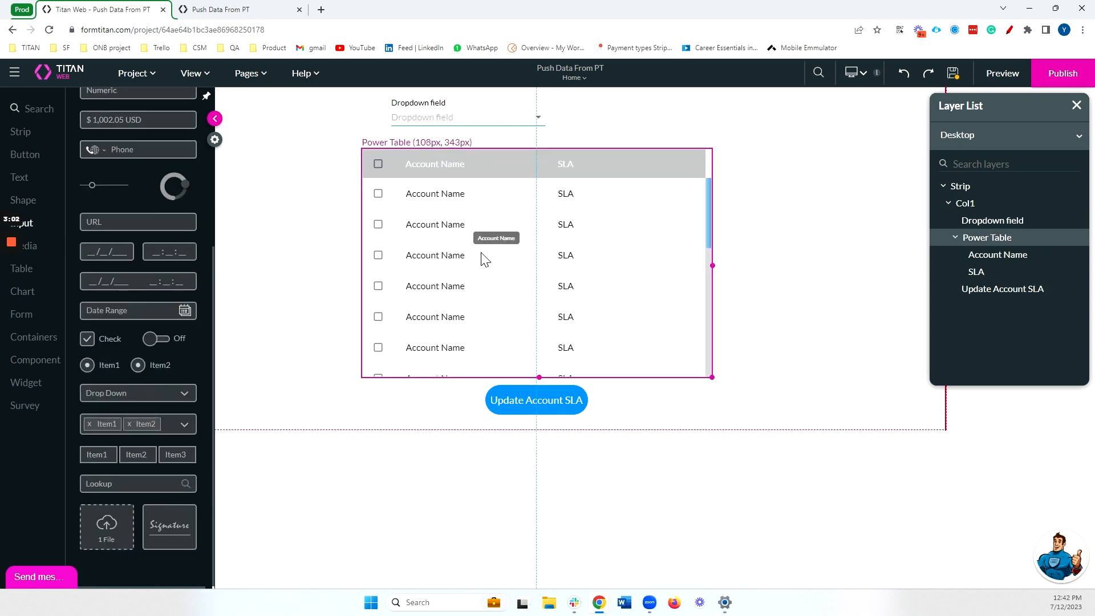
click(419, 111)
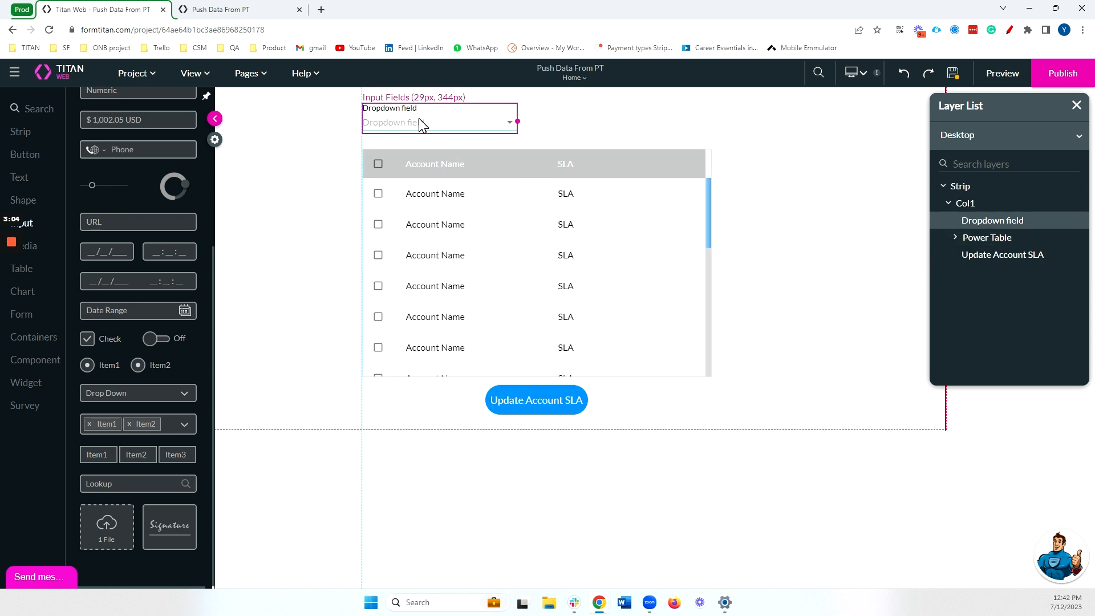
Step: Set the label of the new dropdown field to "SLA"
click(530, 160)
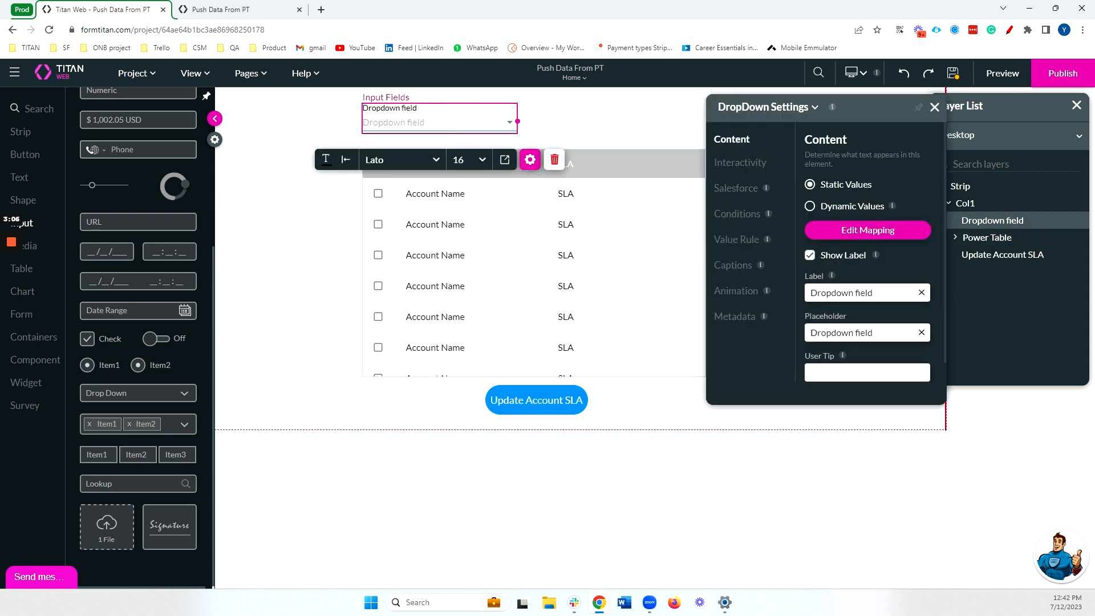
drag(874, 293, 776, 304)
text(SLA)
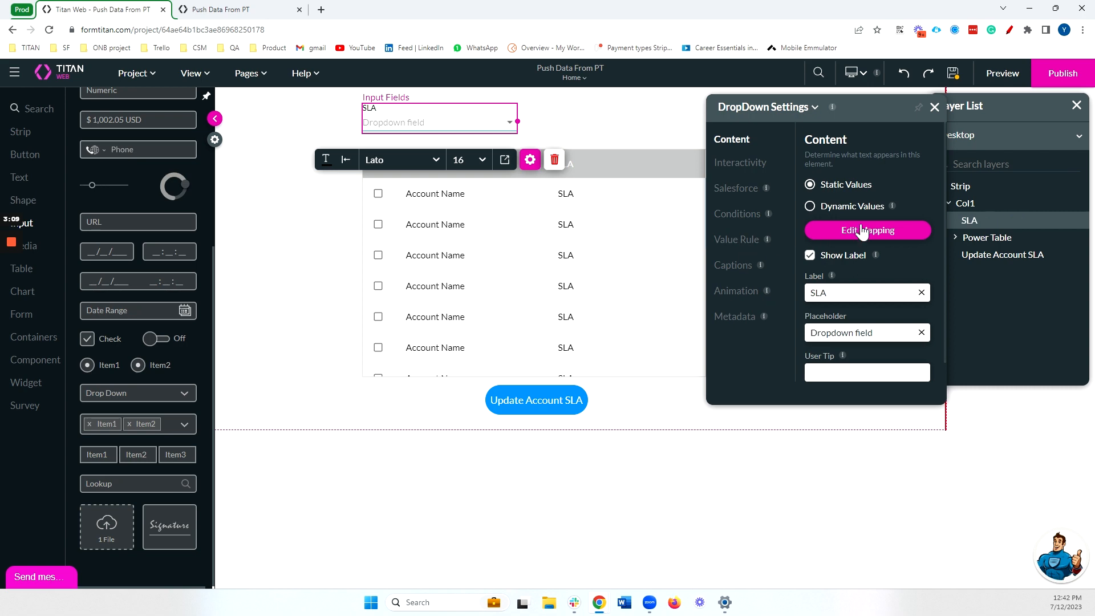
Step: Switch the SLA dropdown to dynamic values synced from the SLA field of the Salesforce Account object
click(861, 234)
click(417, 309)
text(acc)
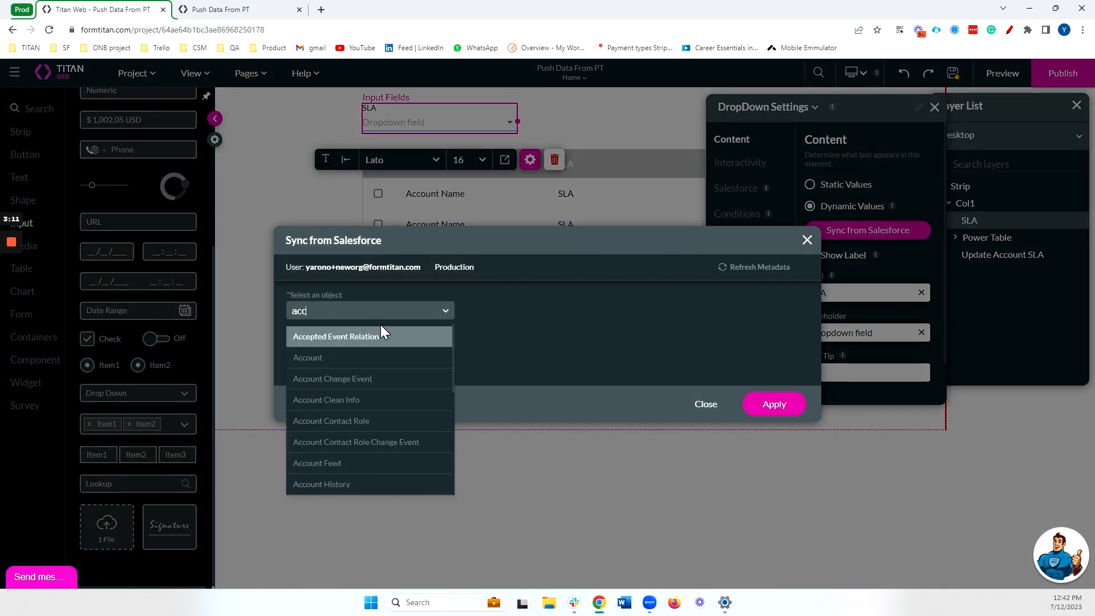
click(359, 356)
click(357, 349)
text(sla)
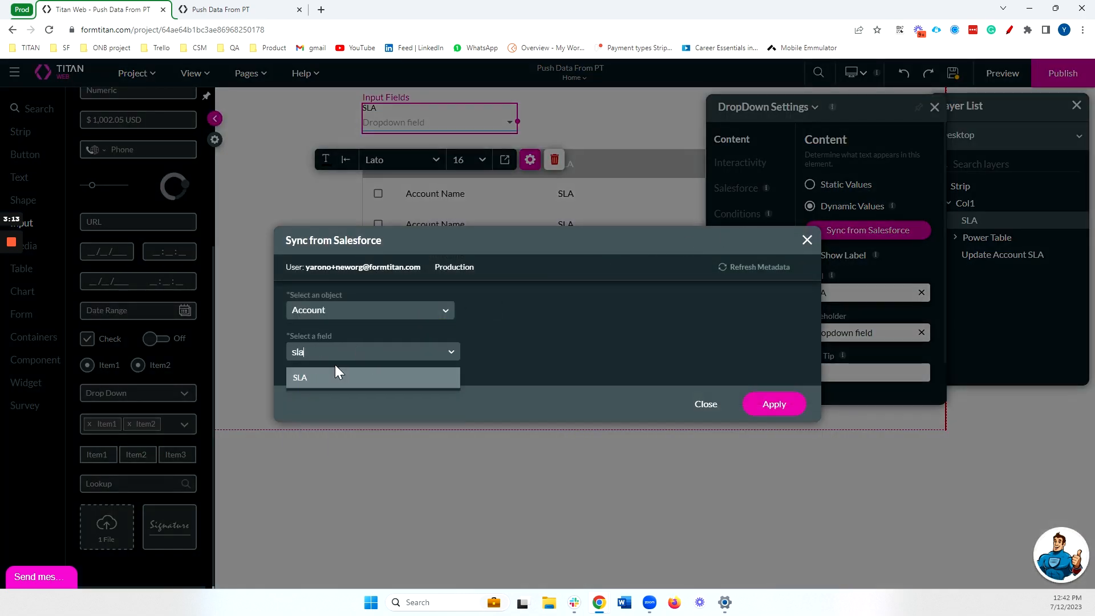
click(335, 369)
click(775, 404)
Step: In the project's Account update push integration, set the Account ID condition to match PowerTable / Selection
click(214, 140)
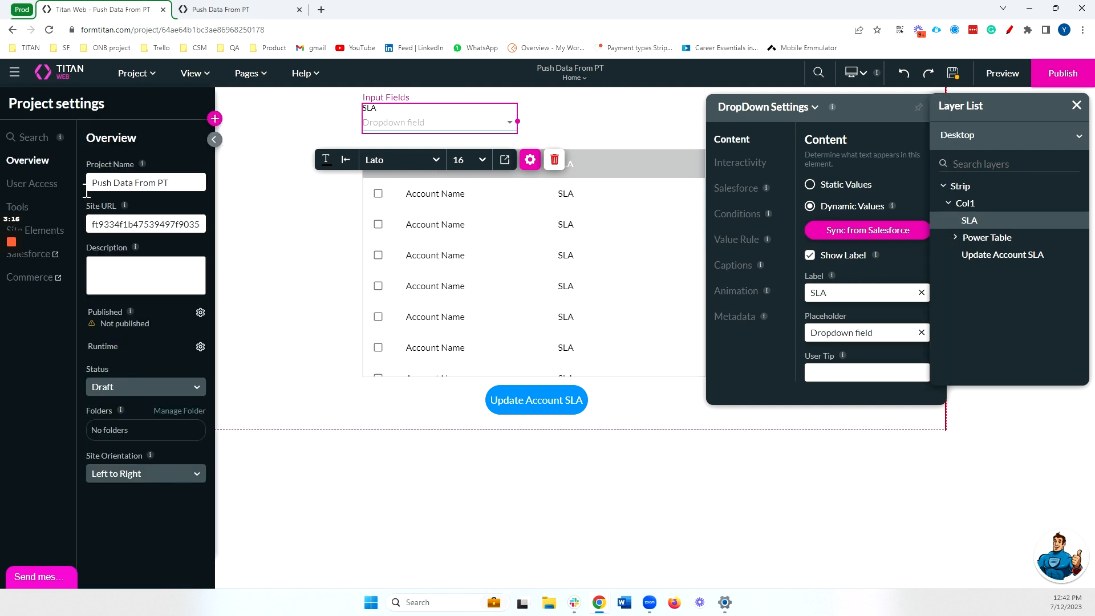
click(48, 257)
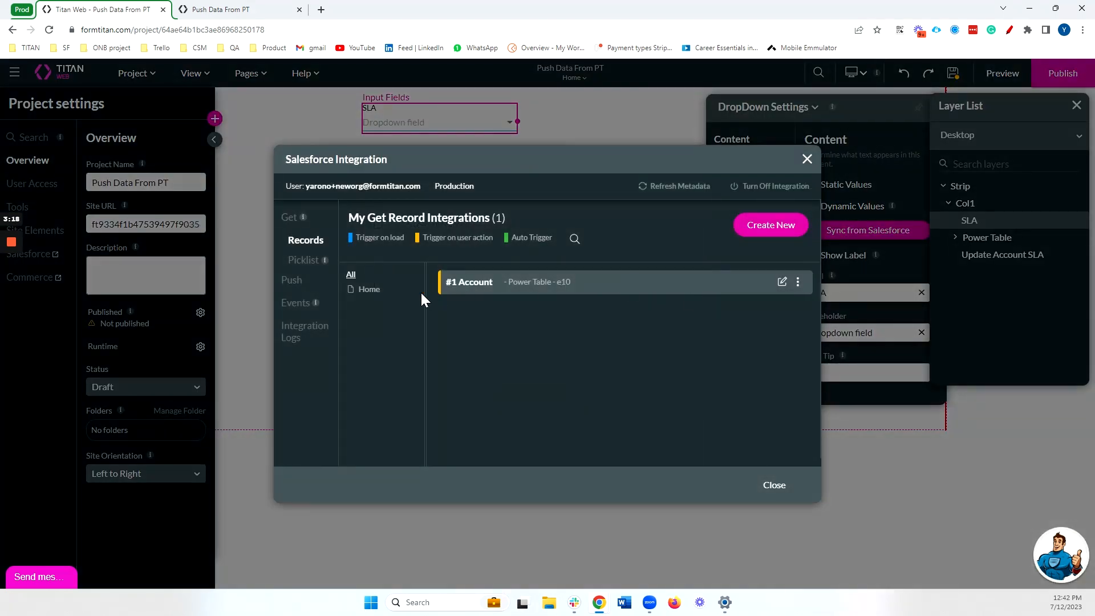
click(292, 280)
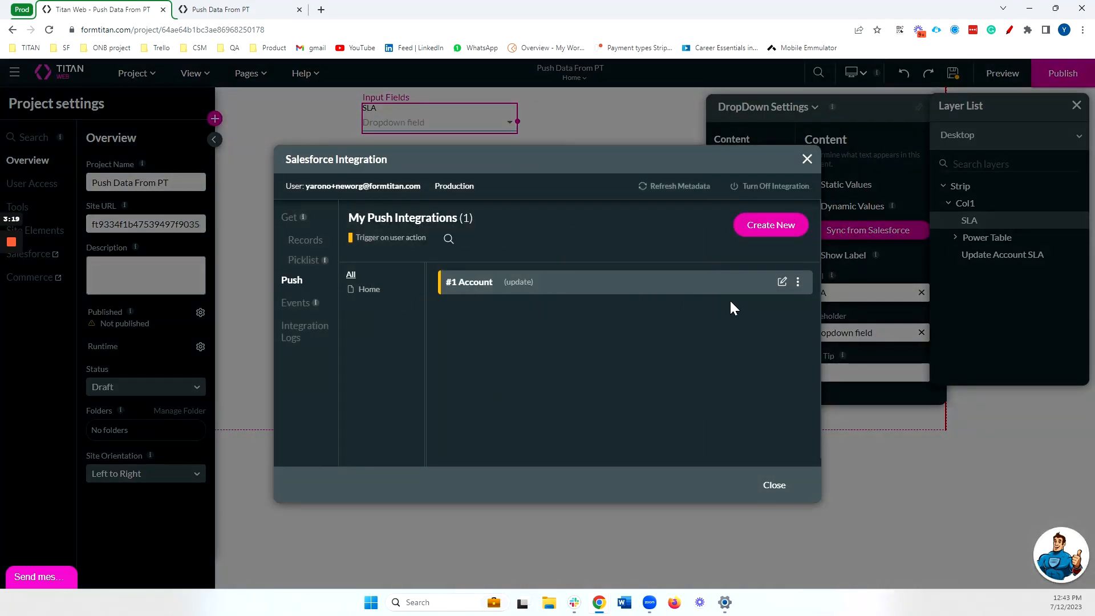
click(781, 282)
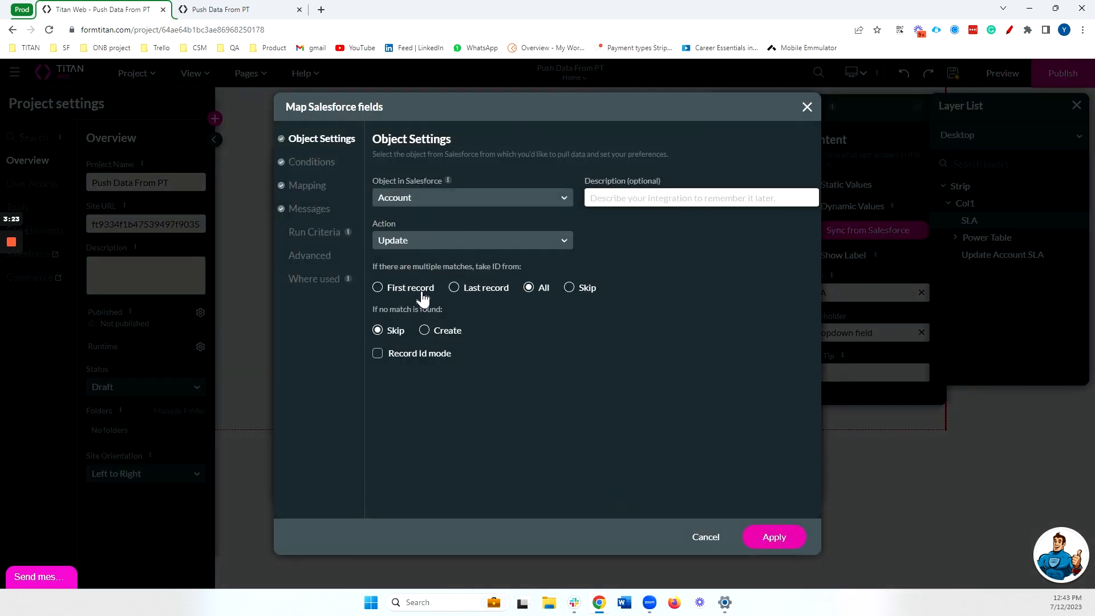
click(311, 168)
click(692, 211)
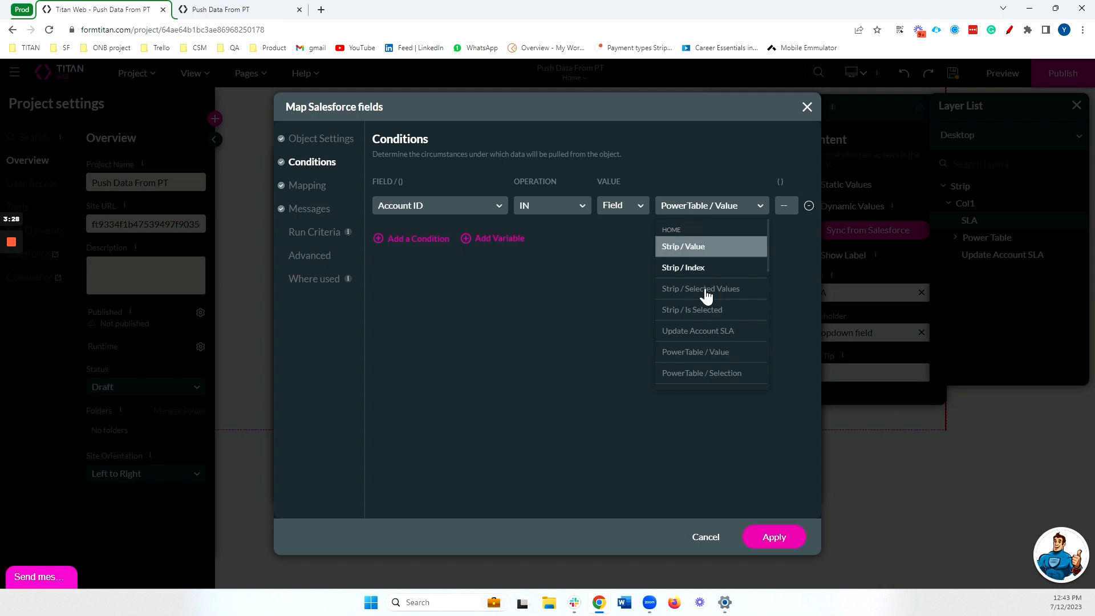
click(726, 376)
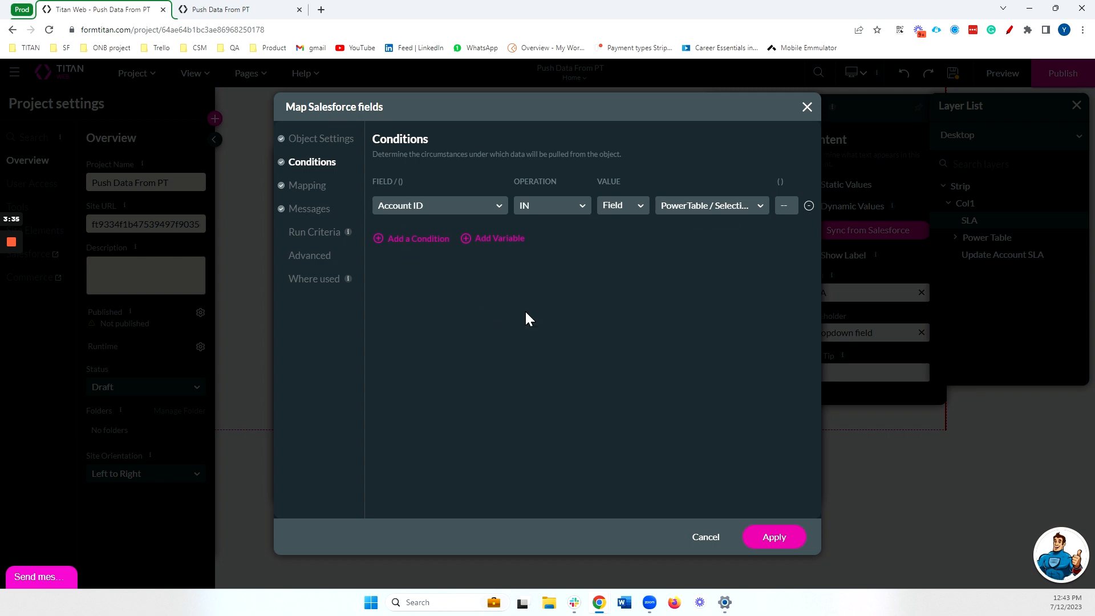
Step: Map the Salesforce SLA field to the dropdown's SLA / Value, apply the mapping and close the Salesforce integration settings
scroll(526, 313, down, 5)
scroll(484, 313, down, 3)
scroll(480, 340, up, 1)
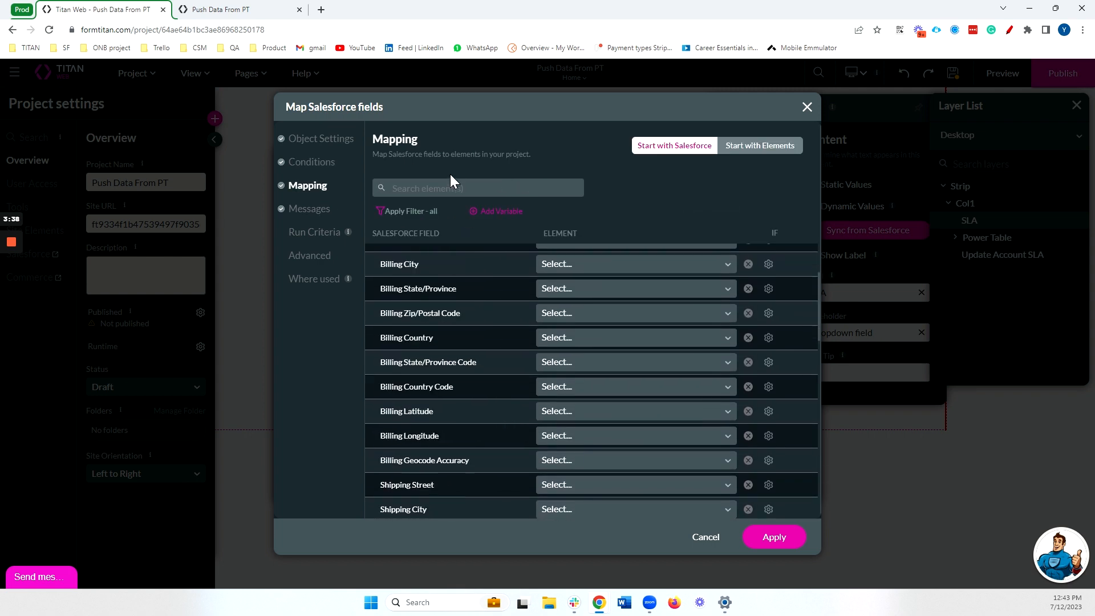
click(457, 196)
text(sla)
click(587, 257)
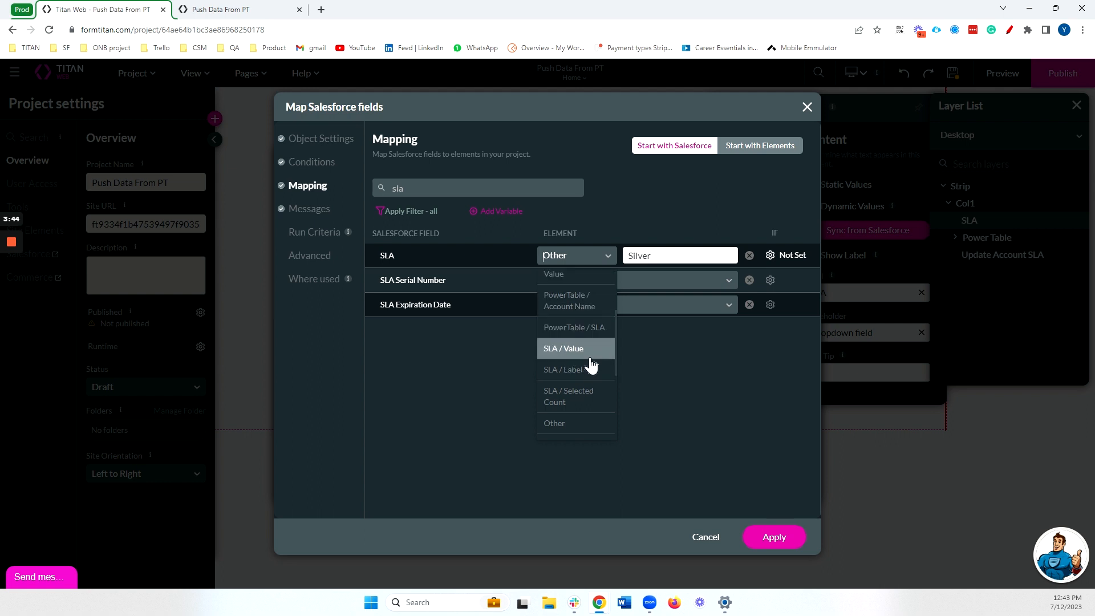
click(571, 348)
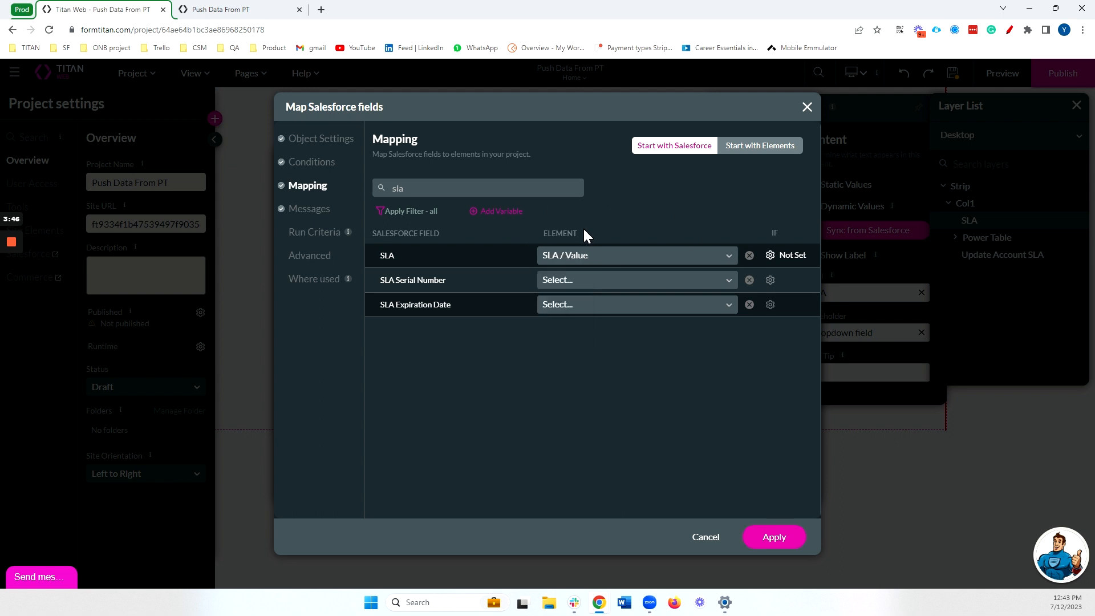
click(769, 533)
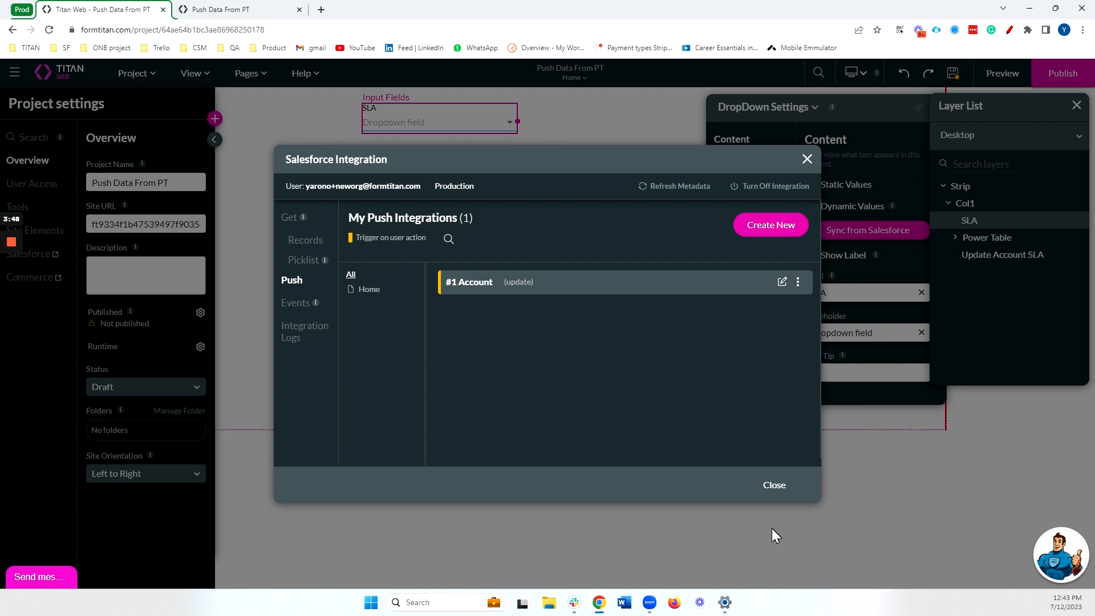
click(775, 485)
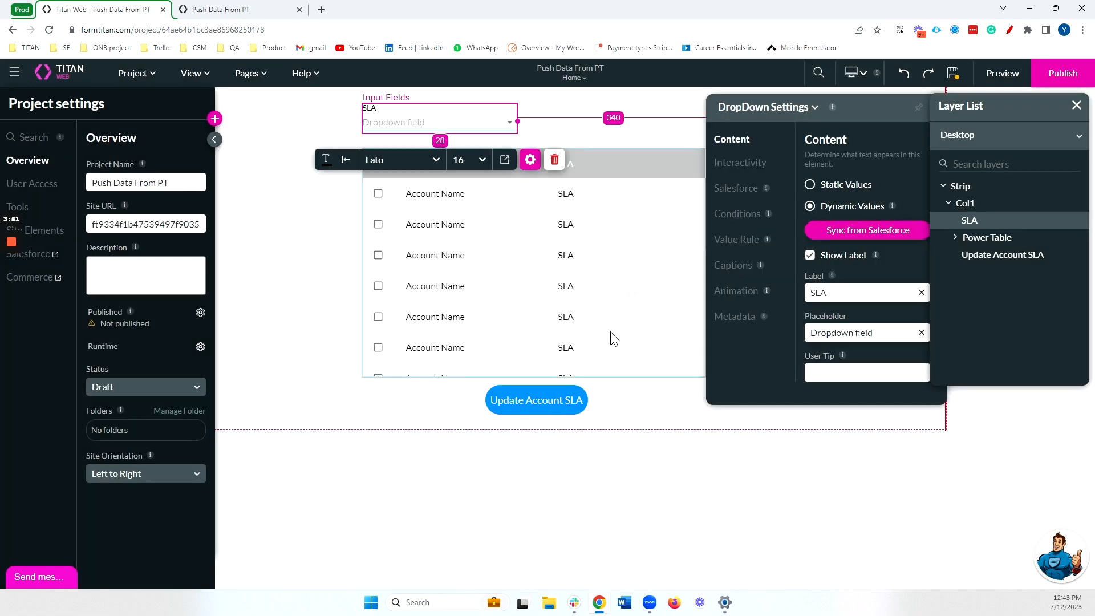
Step: Examine the Salesforce integration actions in the Update Account SLA button's on-click flow
click(536, 412)
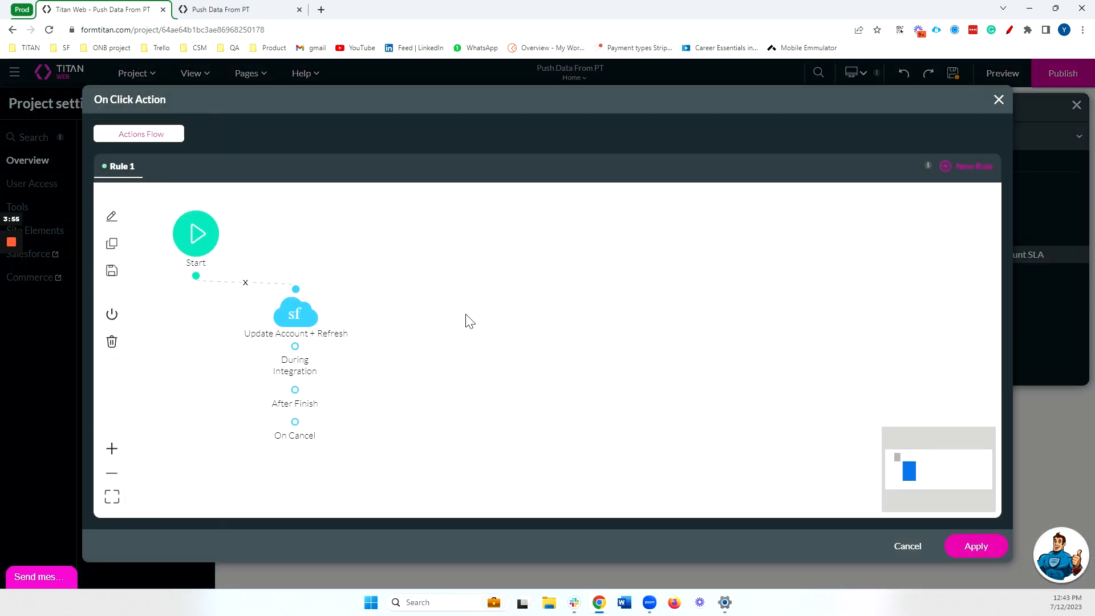
double_click(301, 313)
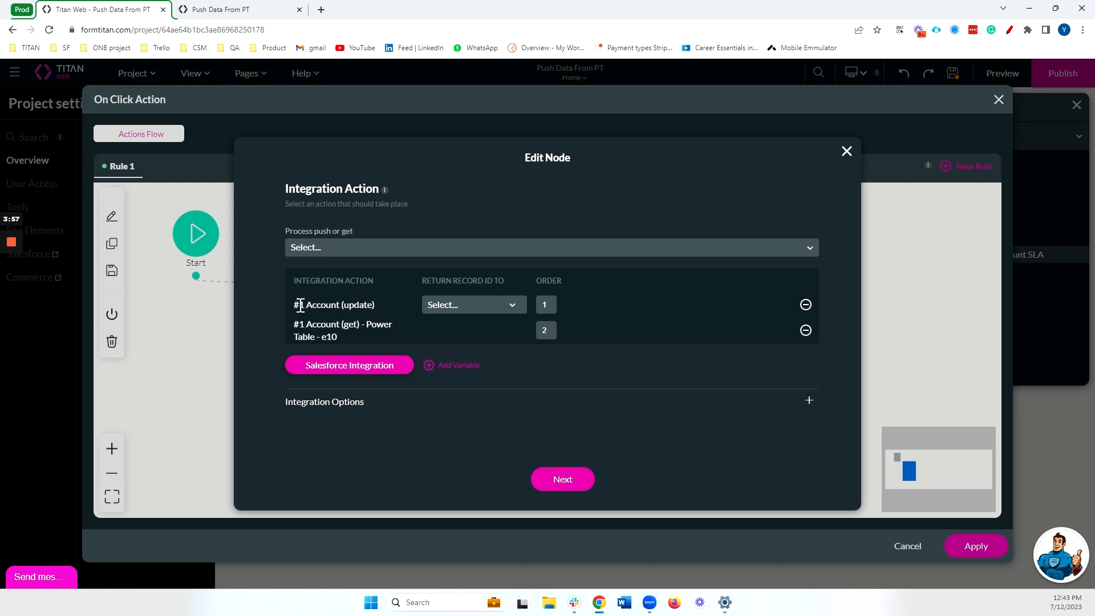
click(846, 151)
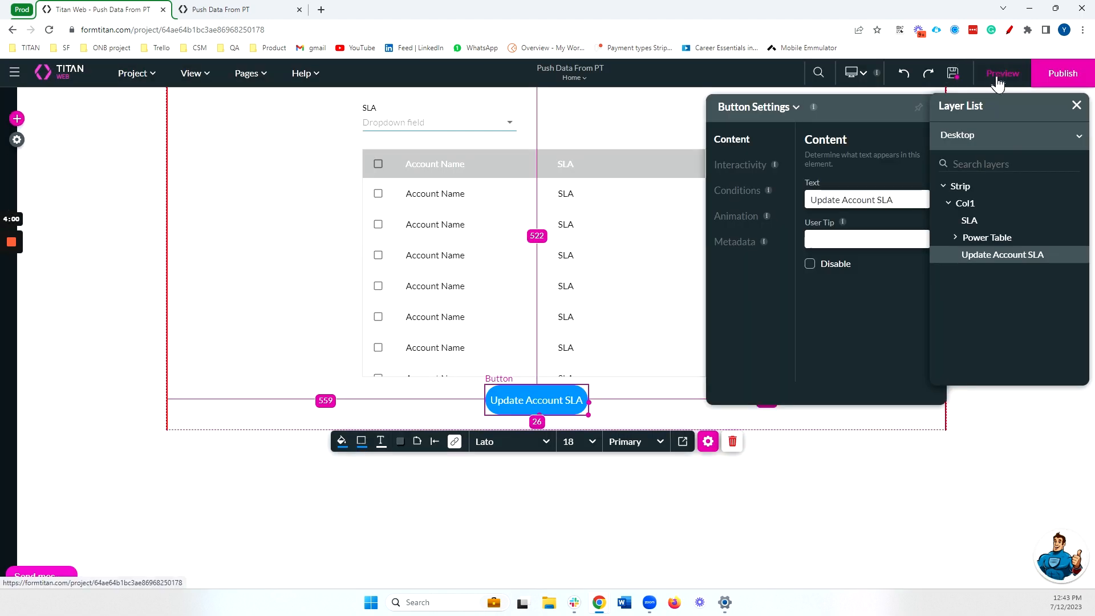
Step: In the project preview, select Pyramid Construction Inc. and Dickenson plc, choose Gold as the SLA and update the accounts
click(255, 10)
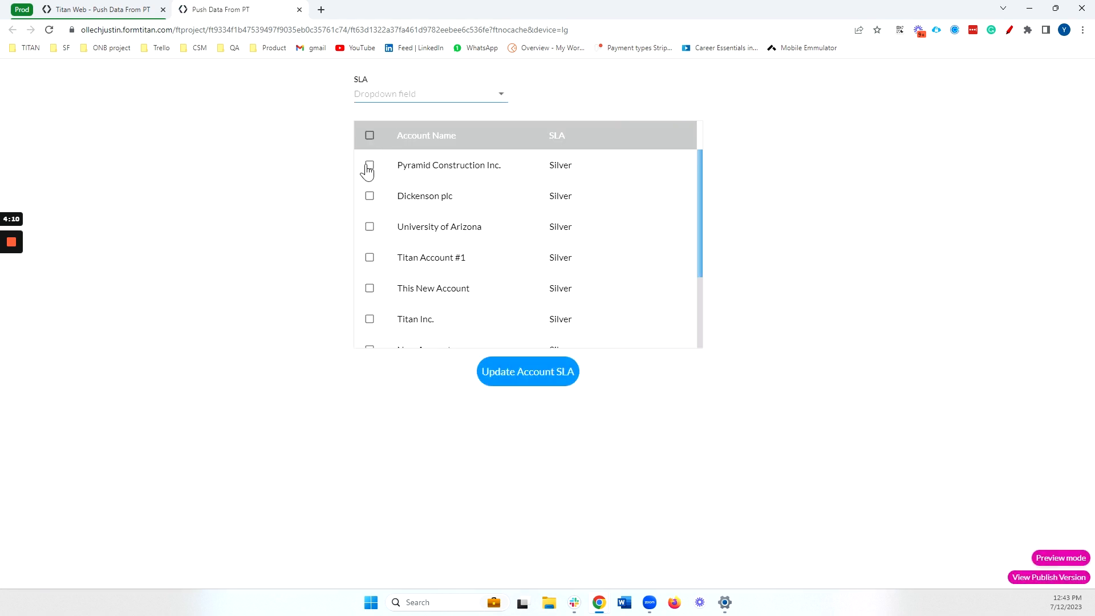
click(370, 166)
click(370, 196)
click(400, 94)
click(402, 126)
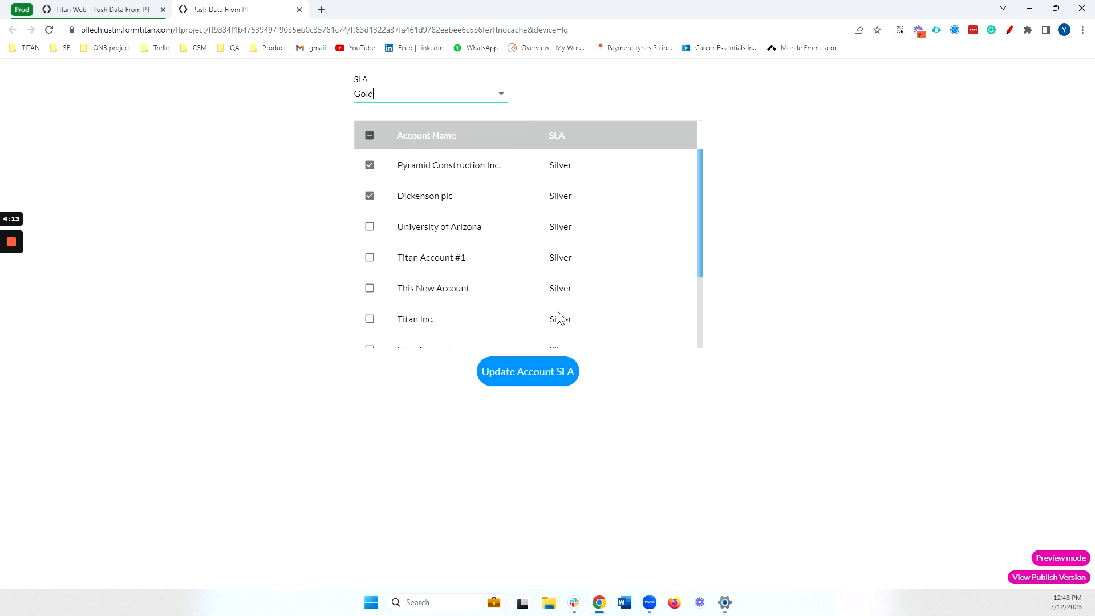
click(540, 374)
Step: Test selecting and clearing all rows, leave only This New Account selected and update its SLA to Gold
click(369, 135)
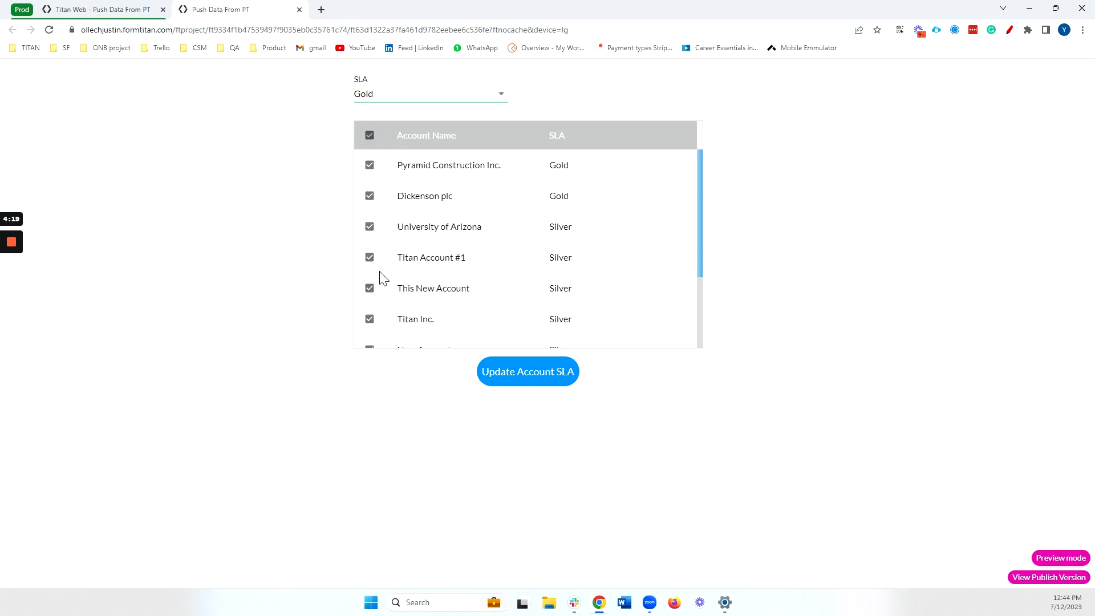
click(370, 135)
click(369, 288)
click(543, 387)
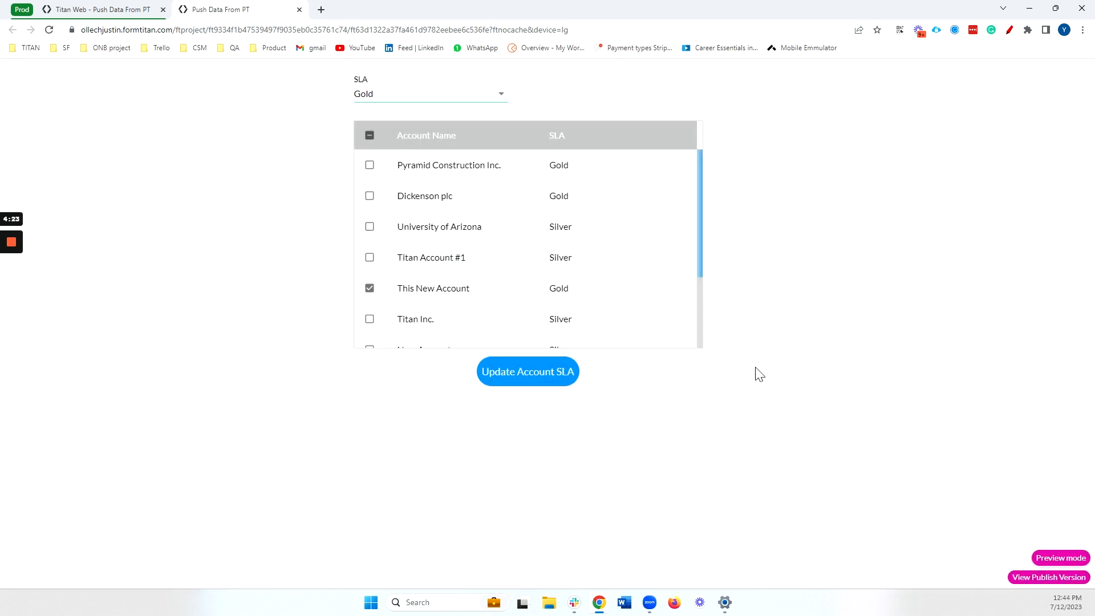
Step: Close the preview and delete the Power Table with its Salesforce mapping, along with the SLA dropdown, from the project page
click(299, 10)
drag(888, 112, 215, 144)
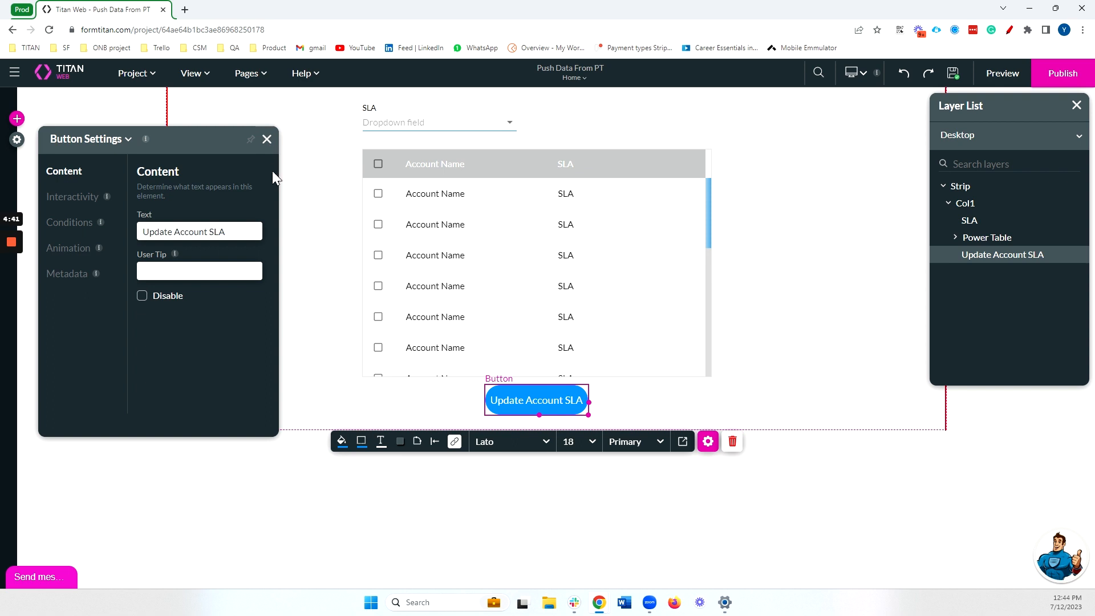
click(266, 139)
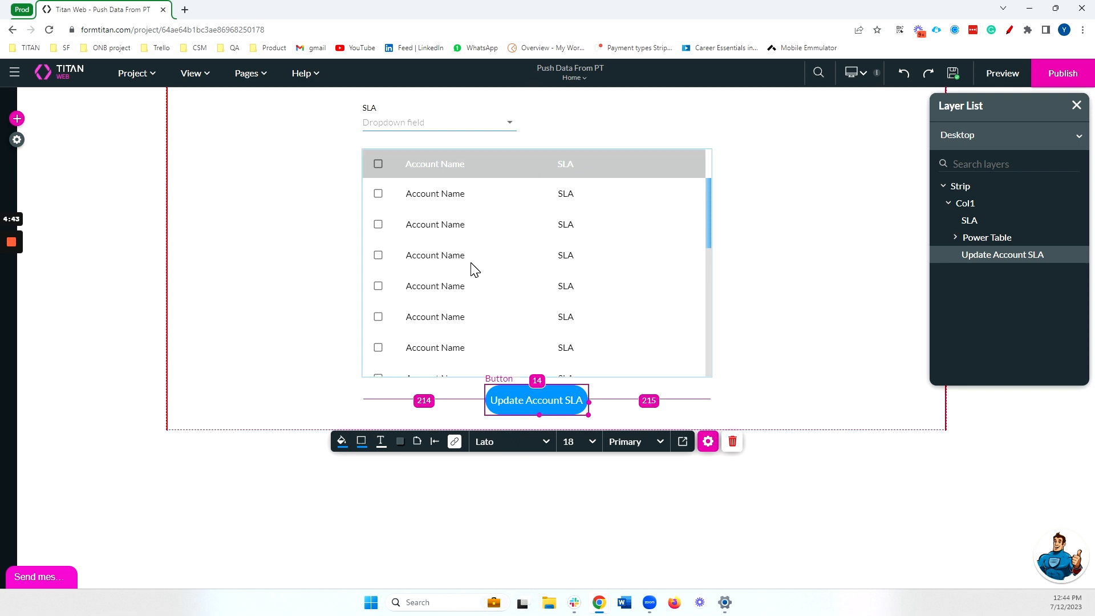
click(556, 326)
key(Delete)
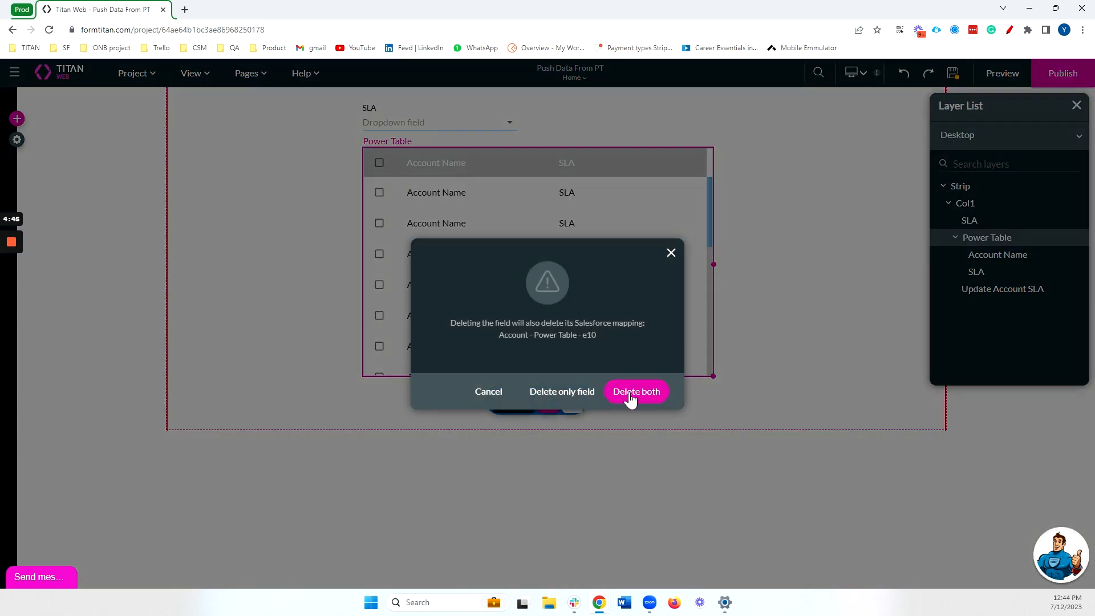
click(632, 392)
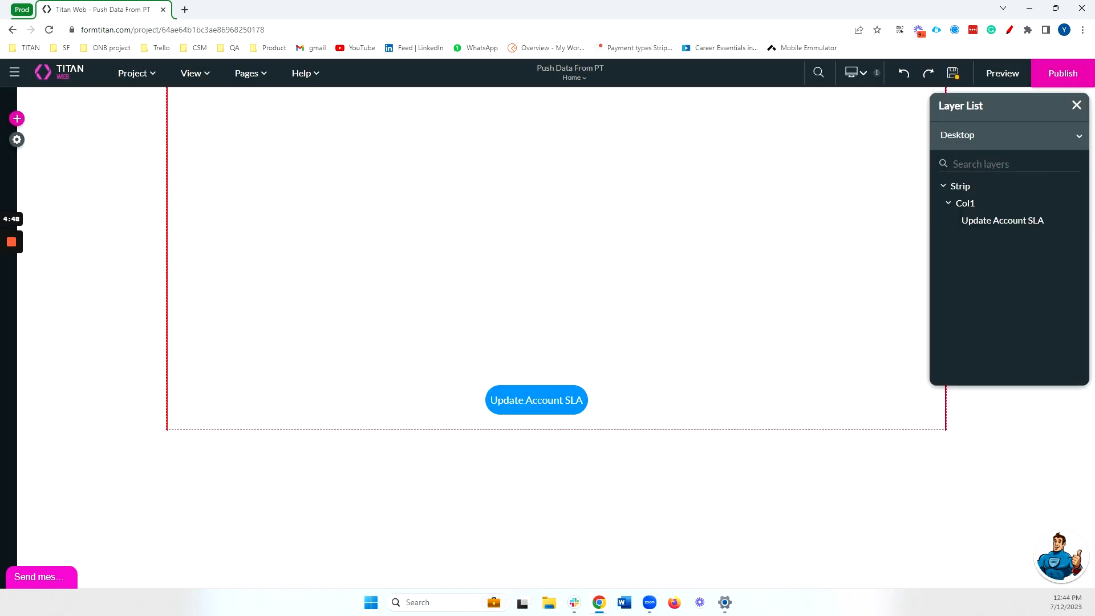
Step: Place a lookup input field near the top of the strip, above the Update Account SLA button
click(17, 119)
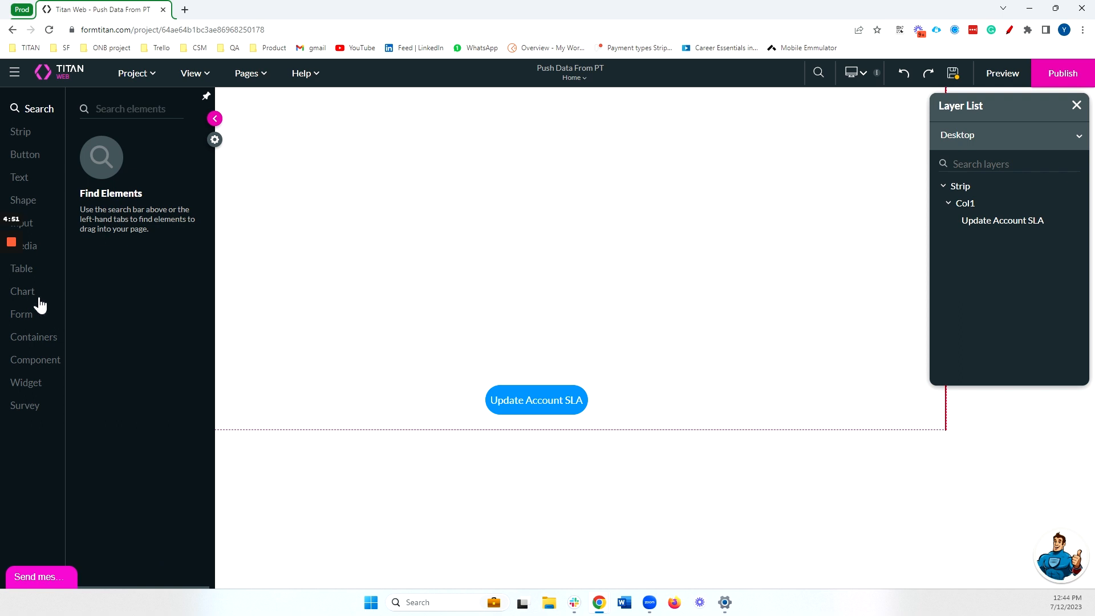
click(50, 229)
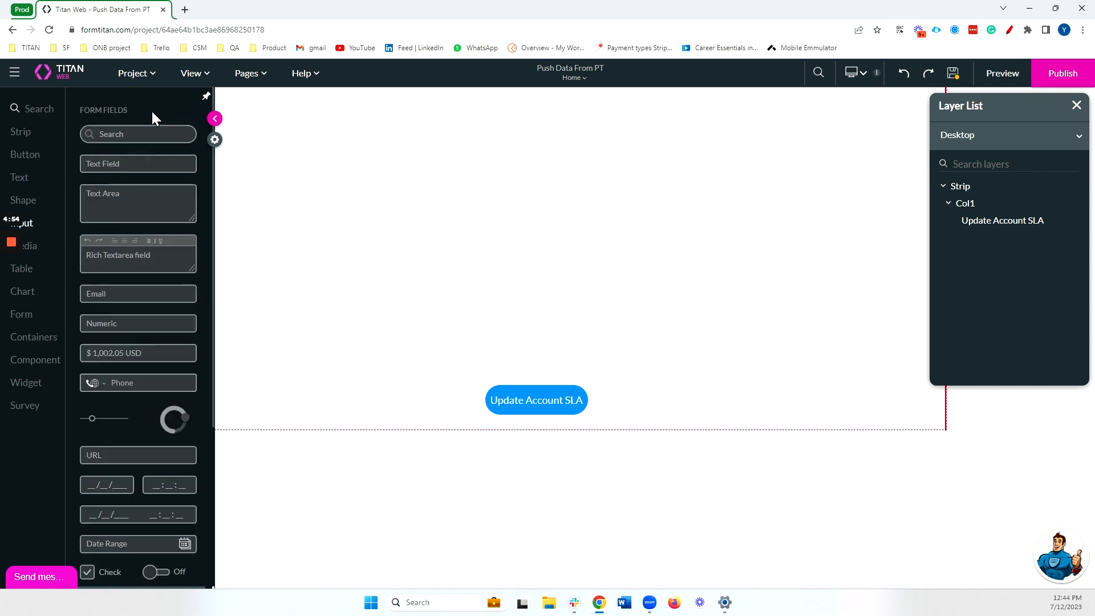
scroll(169, 437, down, 4)
drag(149, 483, 531, 117)
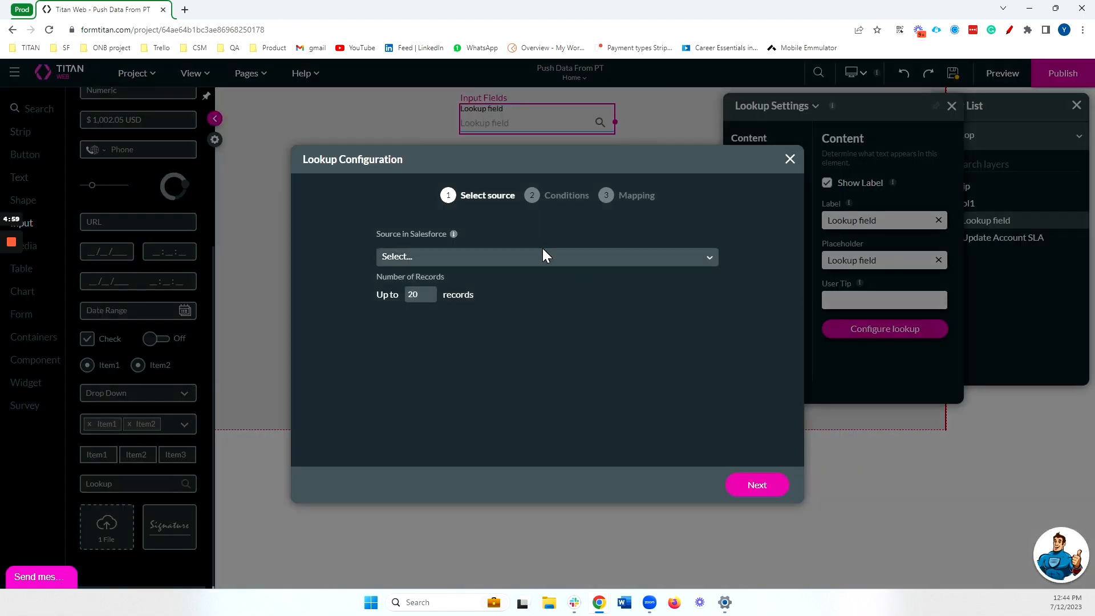
Step: Configure the lookup field with Campaign as its Salesforce source, keeping the default condition and mapping
click(540, 266)
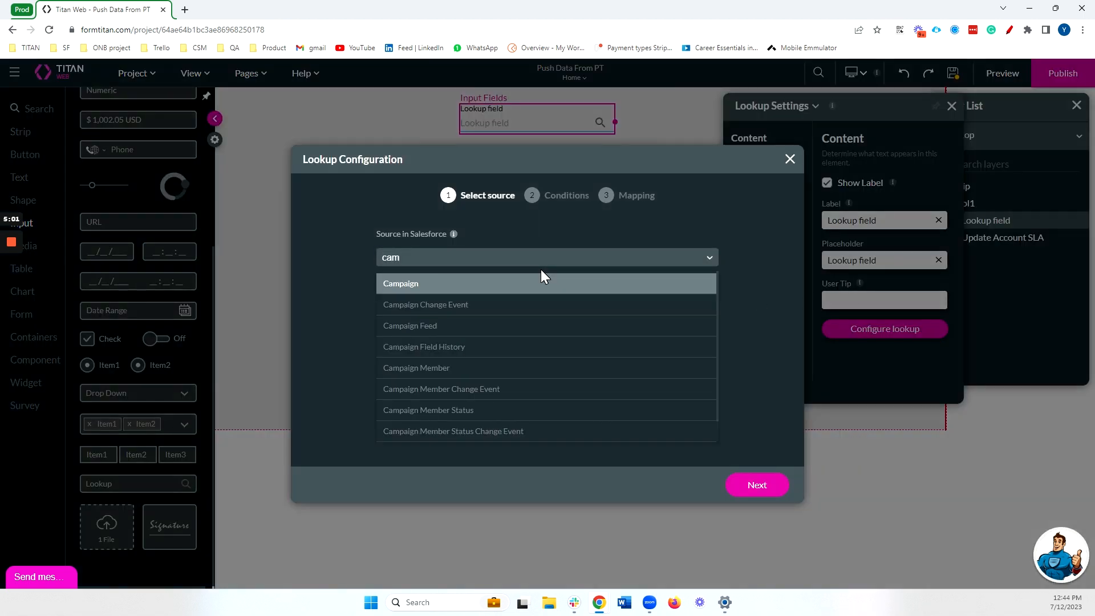
click(527, 287)
click(757, 485)
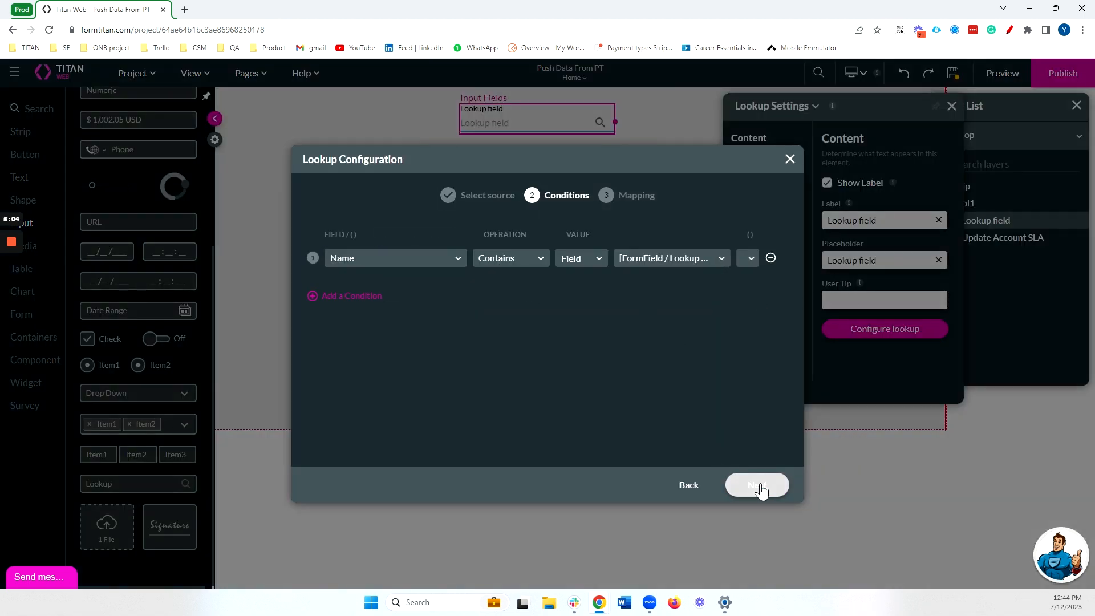
click(758, 486)
click(760, 487)
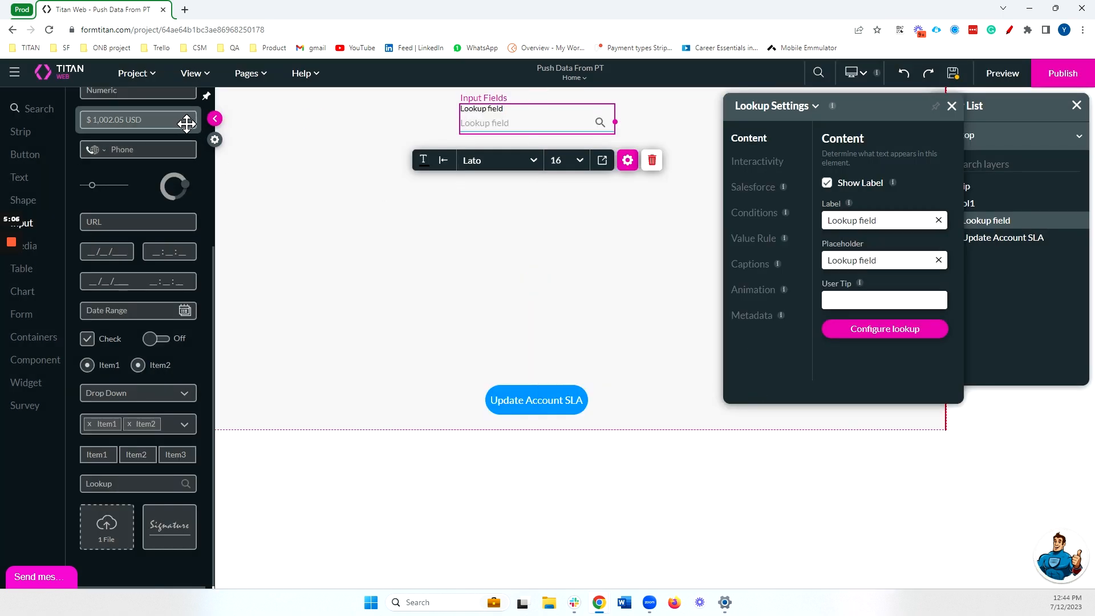
Step: Place a Power Table below the lookup field and set its Salesforce source object to Contact
click(32, 270)
drag(145, 259, 570, 245)
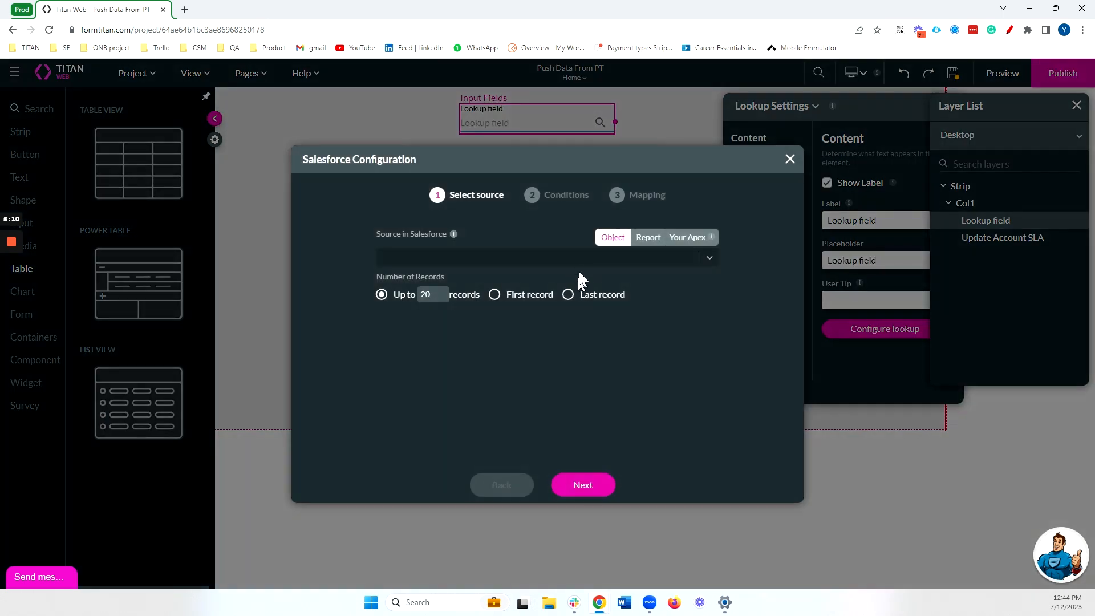
click(570, 258)
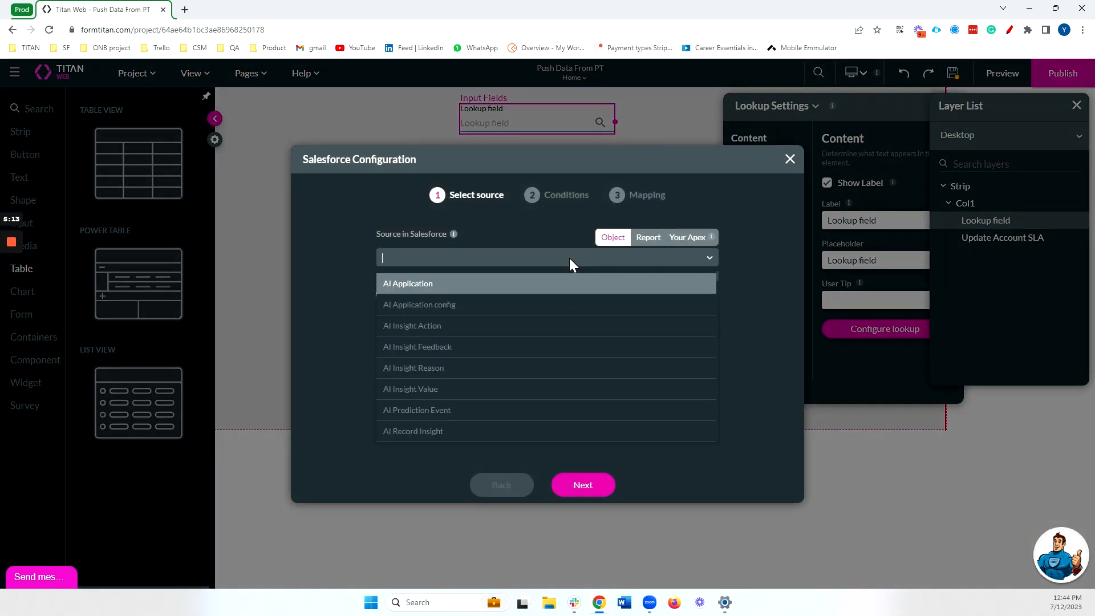
text(contact)
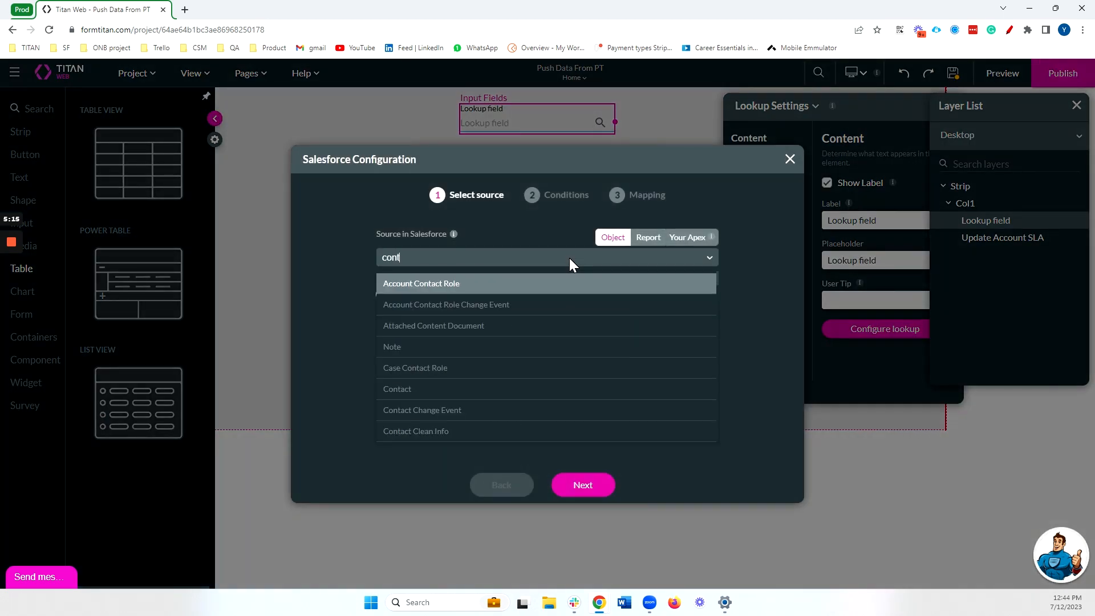
click(445, 350)
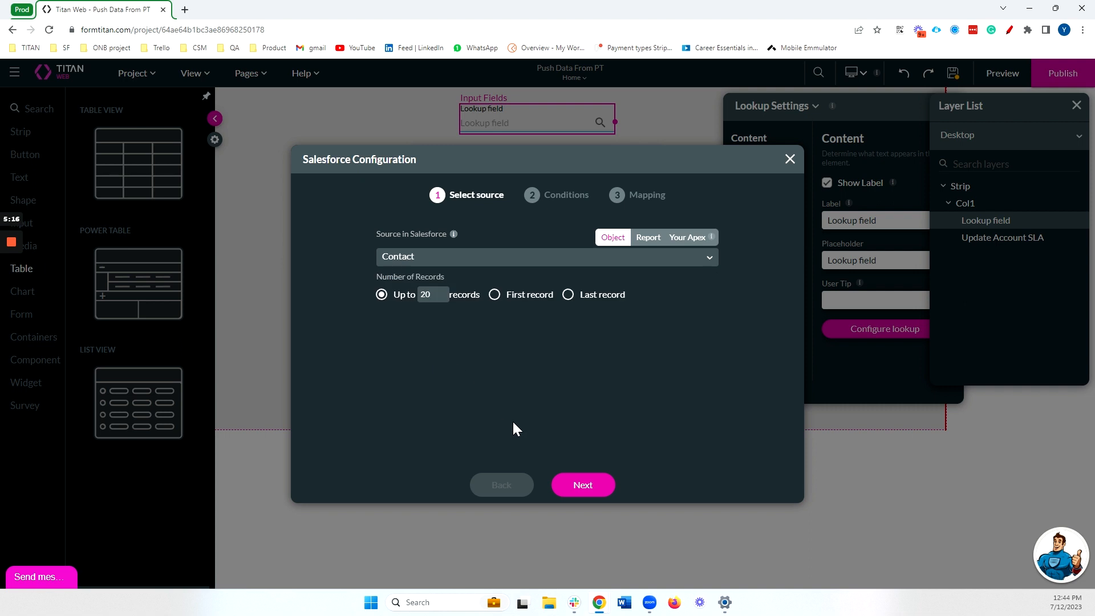
Step: Add a filter condition on the contacts' Account ID field, set its comparison operator, and continue to the mapping stage
click(576, 484)
click(388, 258)
click(394, 284)
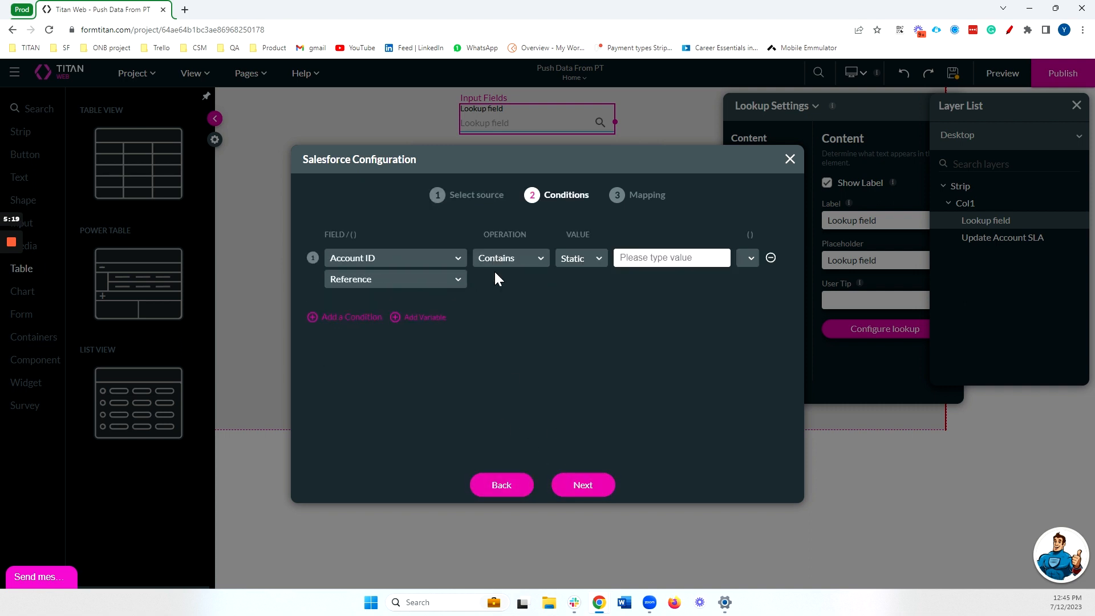
click(495, 262)
click(521, 306)
click(580, 257)
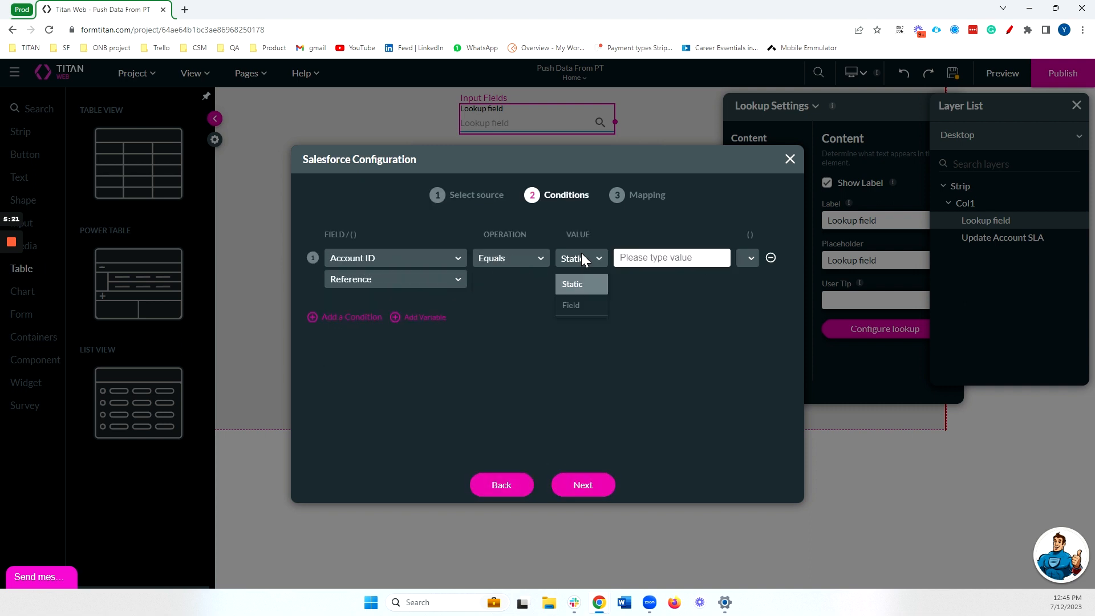
click(511, 258)
scroll(514, 388, down, 3)
click(516, 432)
click(569, 488)
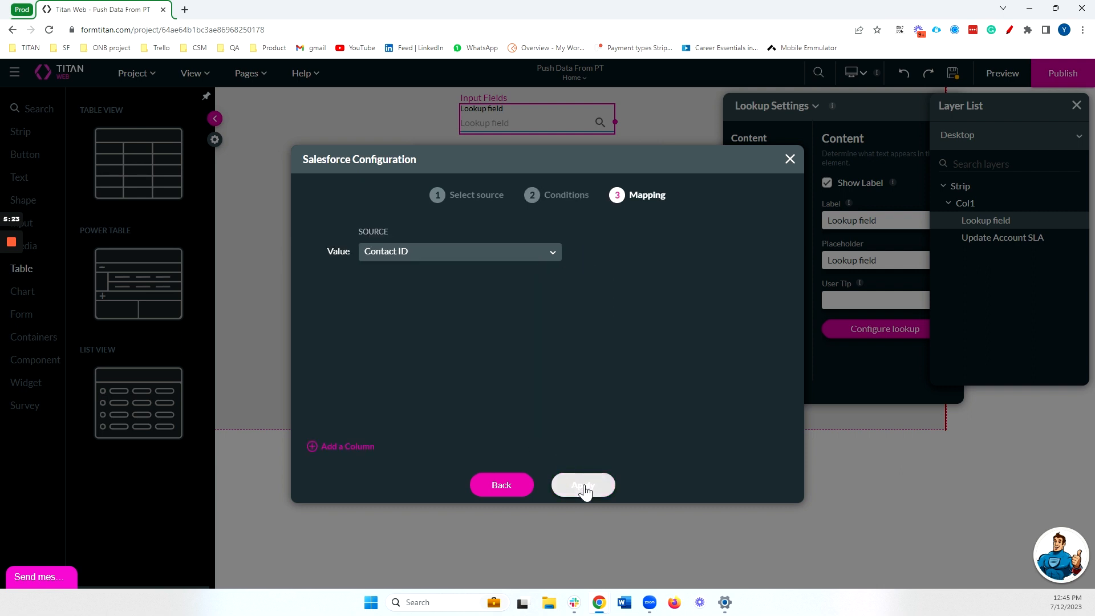
Step: Add a Full Name field column to the Power Table mapping and apply the Salesforce configuration
click(360, 447)
click(465, 288)
text(fu)
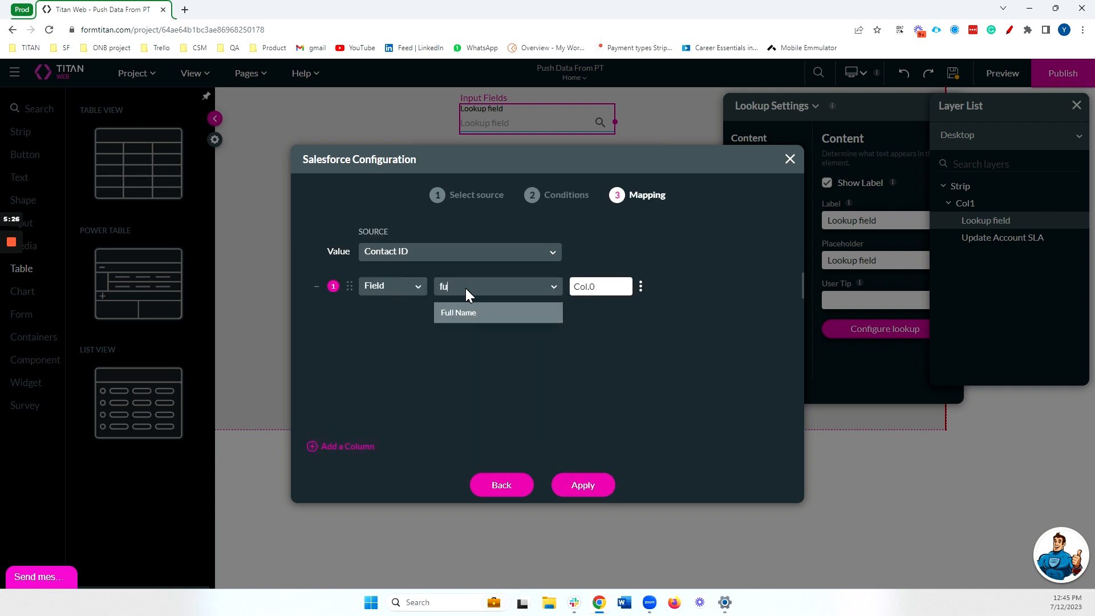
click(474, 314)
click(601, 483)
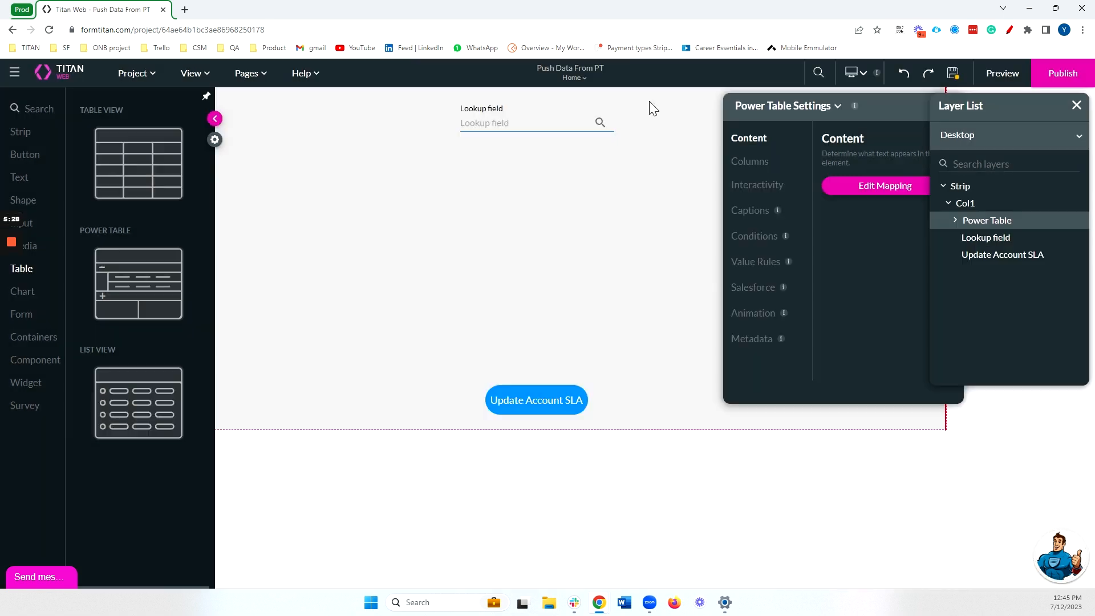
Step: Arrange the Power Table directly below the lookup field without overlap, and enable Allow Selection for the table
drag(566, 275, 494, 202)
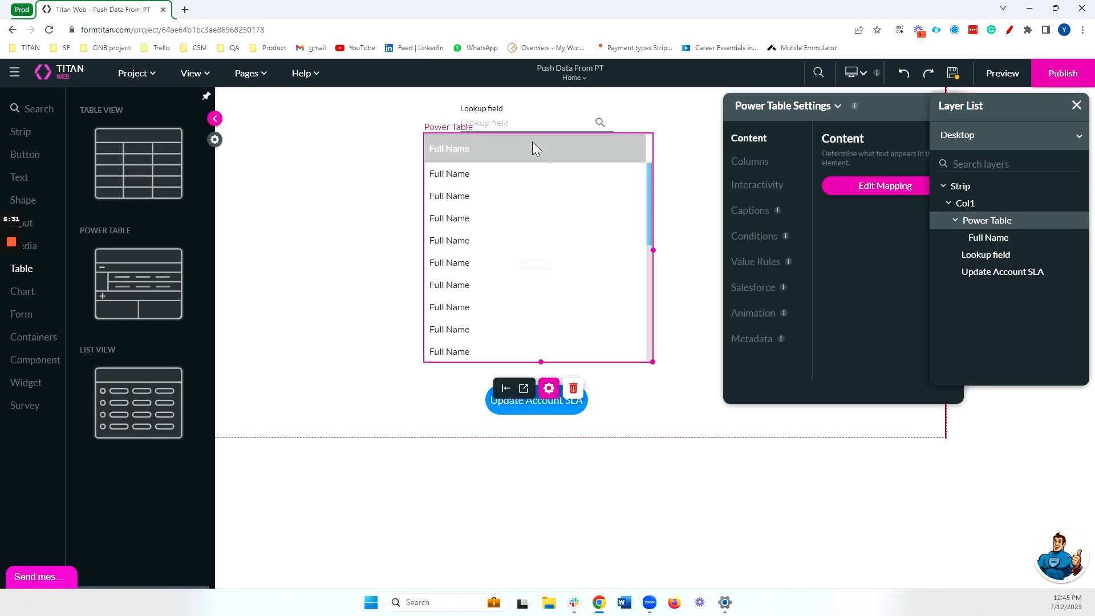
click(525, 117)
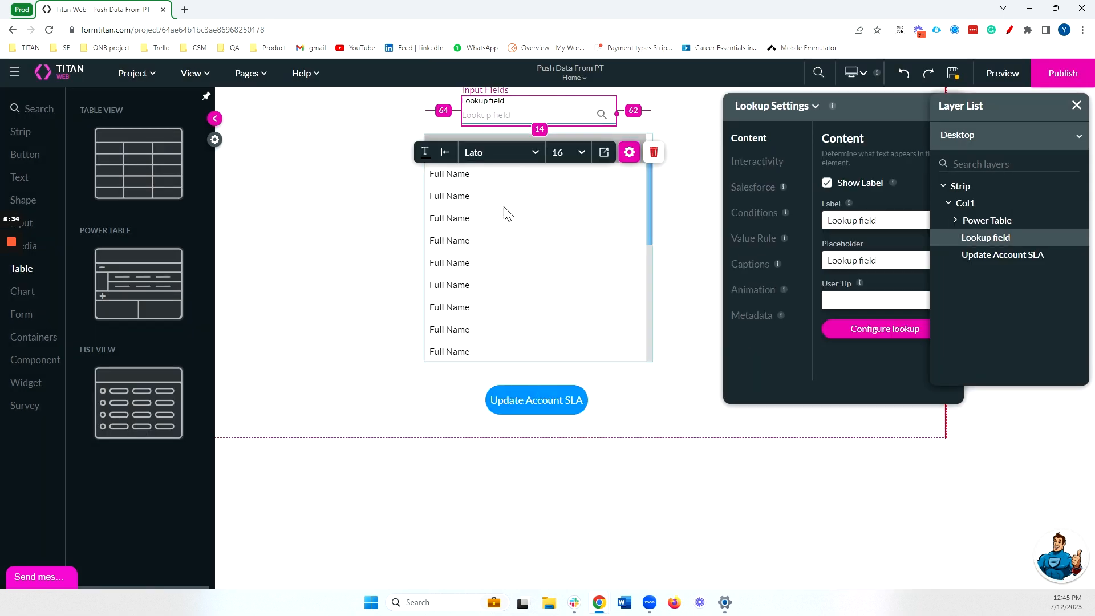
click(523, 215)
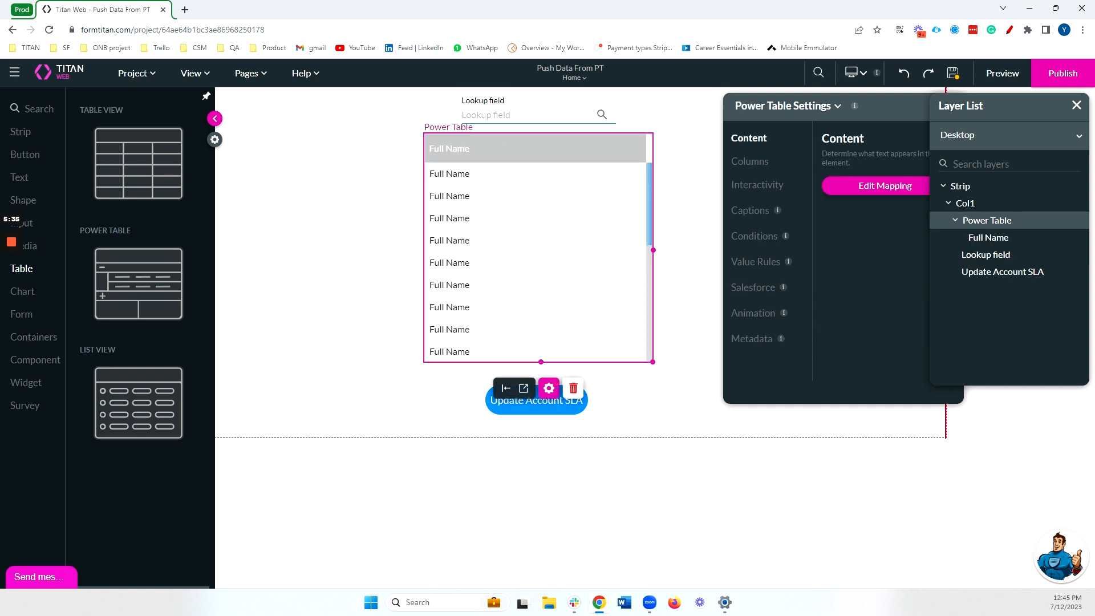
click(748, 188)
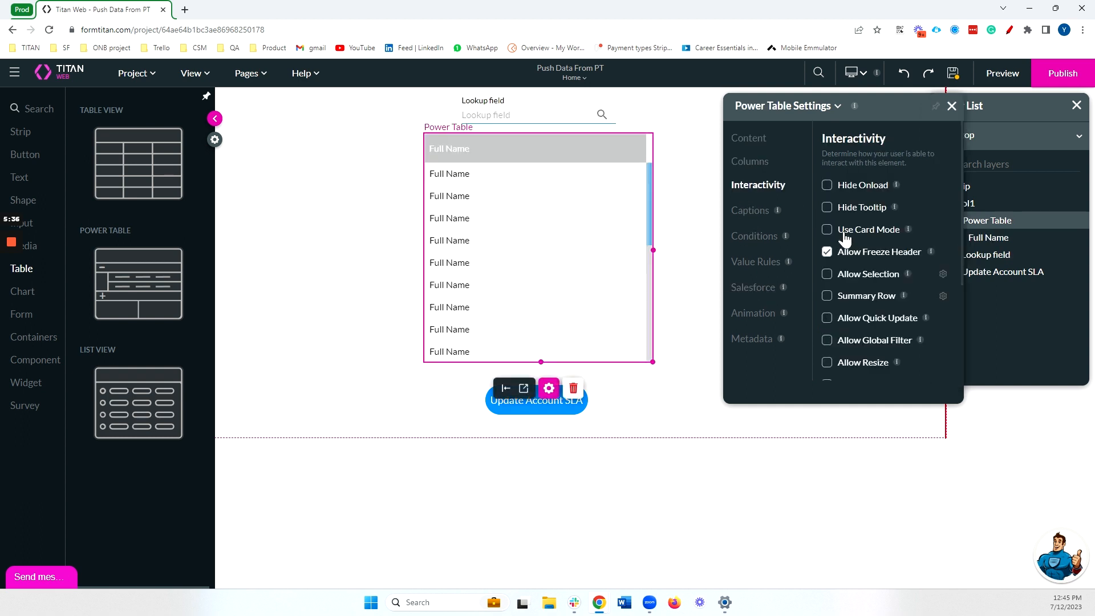
click(867, 279)
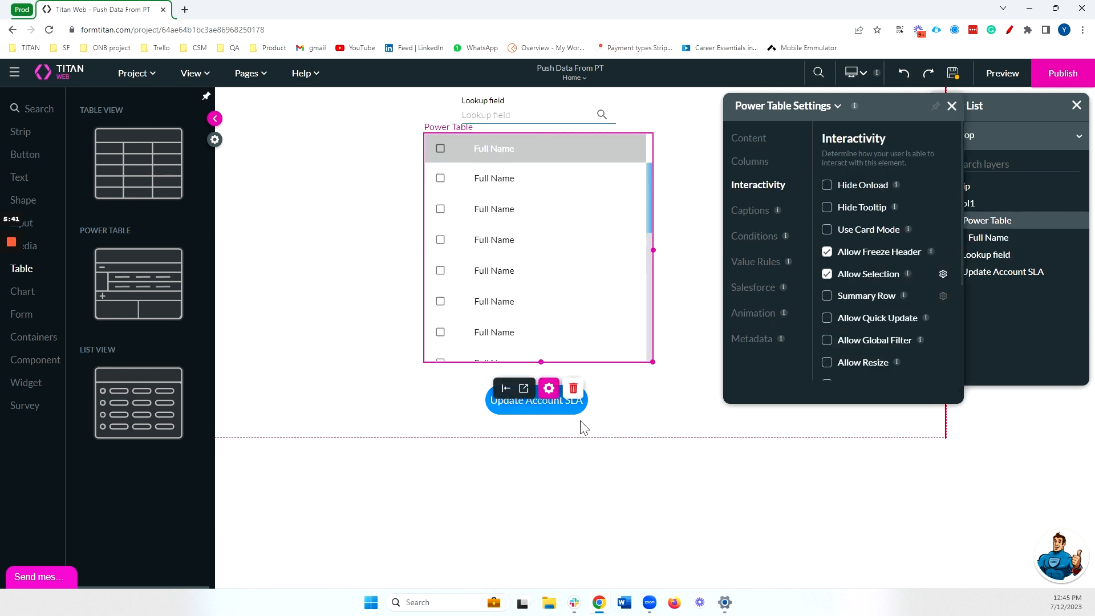
Step: Change the Update Account SLA button's label to "Create CM"
click(559, 406)
triple_click(558, 405)
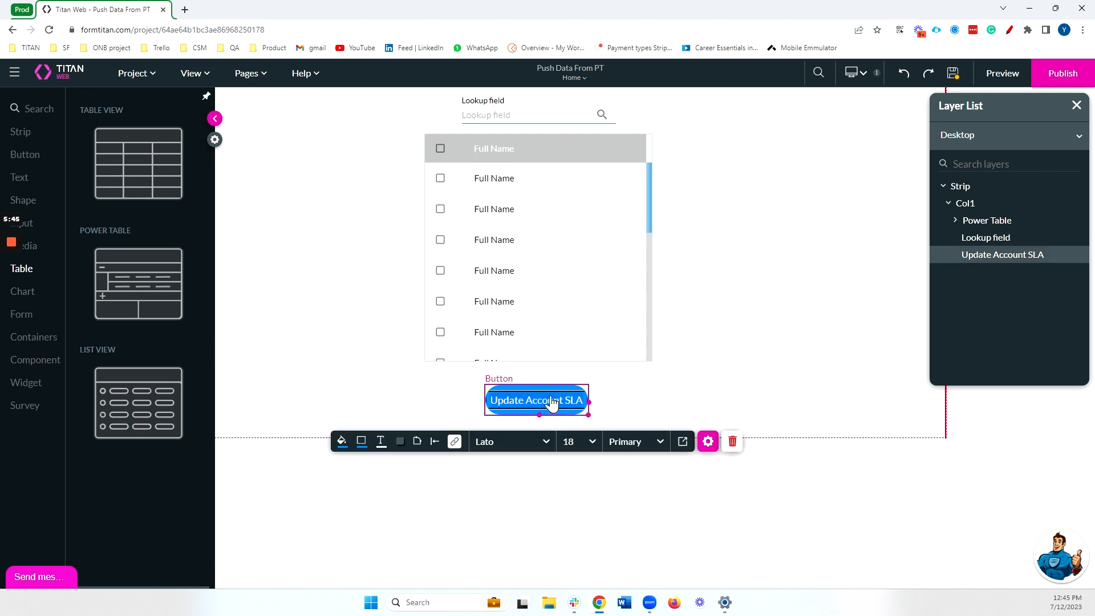
text(Create CM)
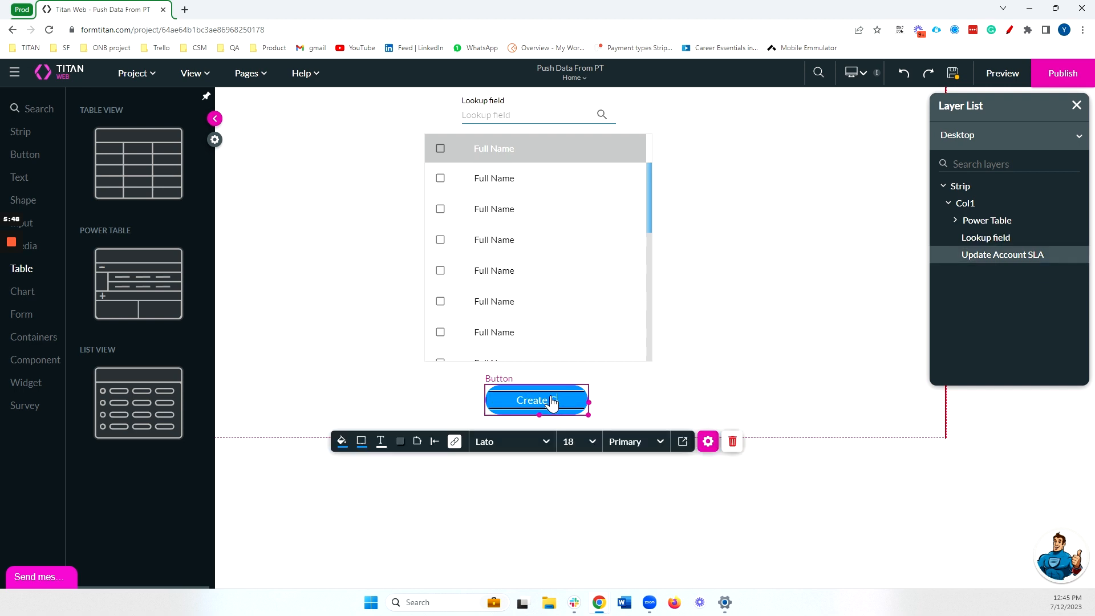
Step: Create a new Salesforce push integration for the Campaign Member object with the Create action
click(215, 139)
click(57, 260)
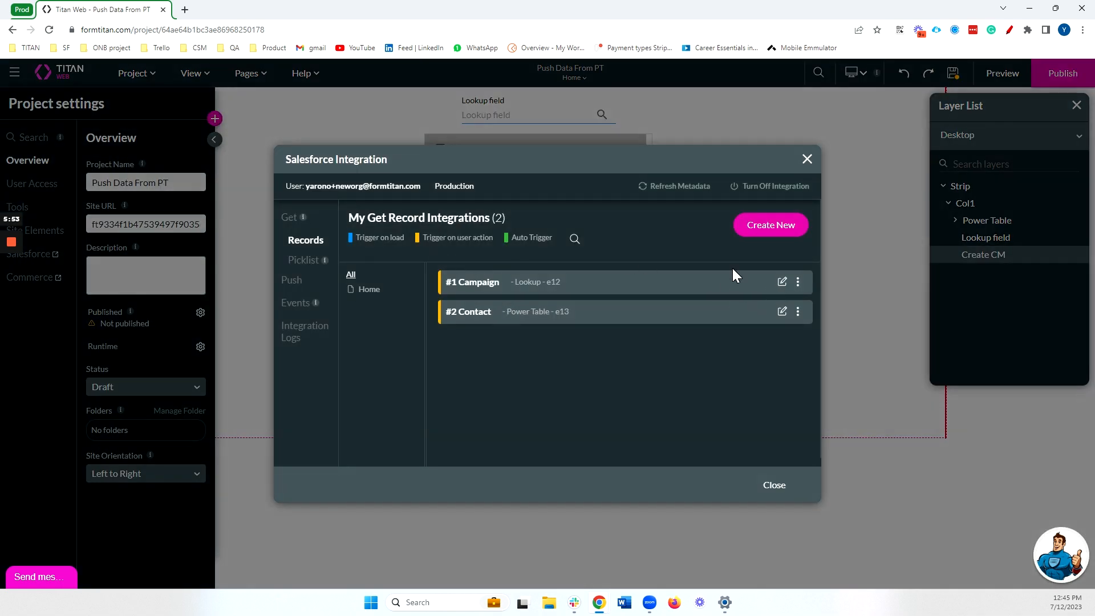
click(318, 289)
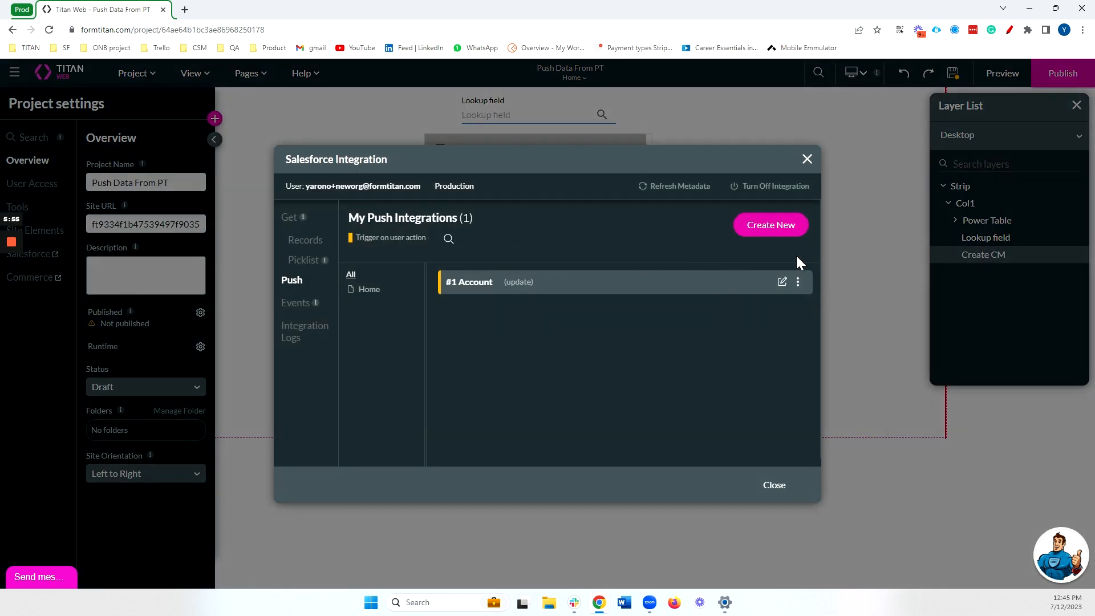
click(776, 225)
click(398, 196)
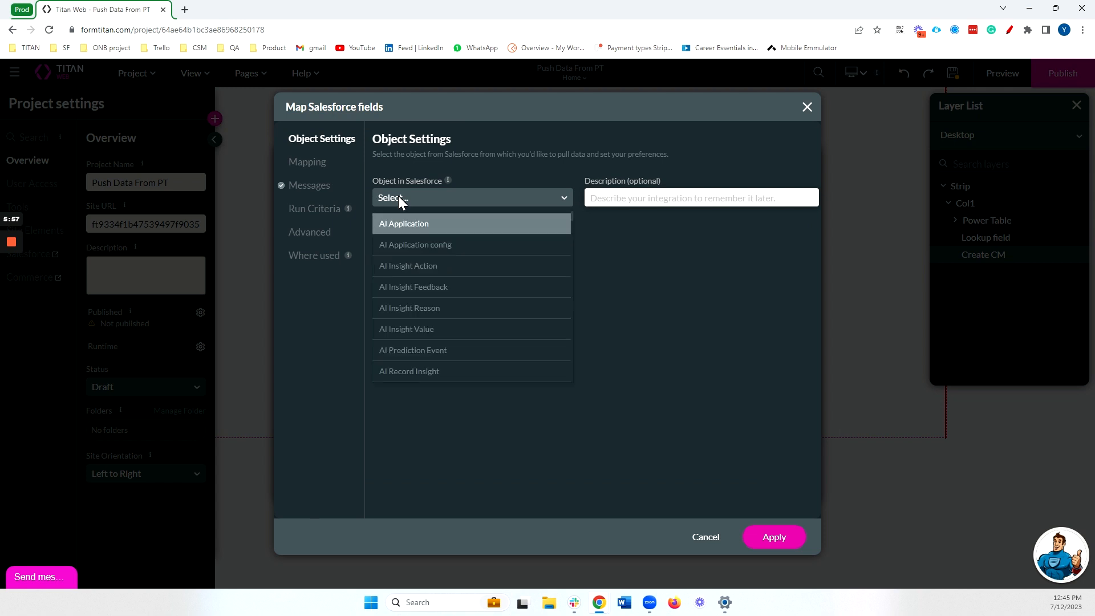
text(camp)
click(420, 308)
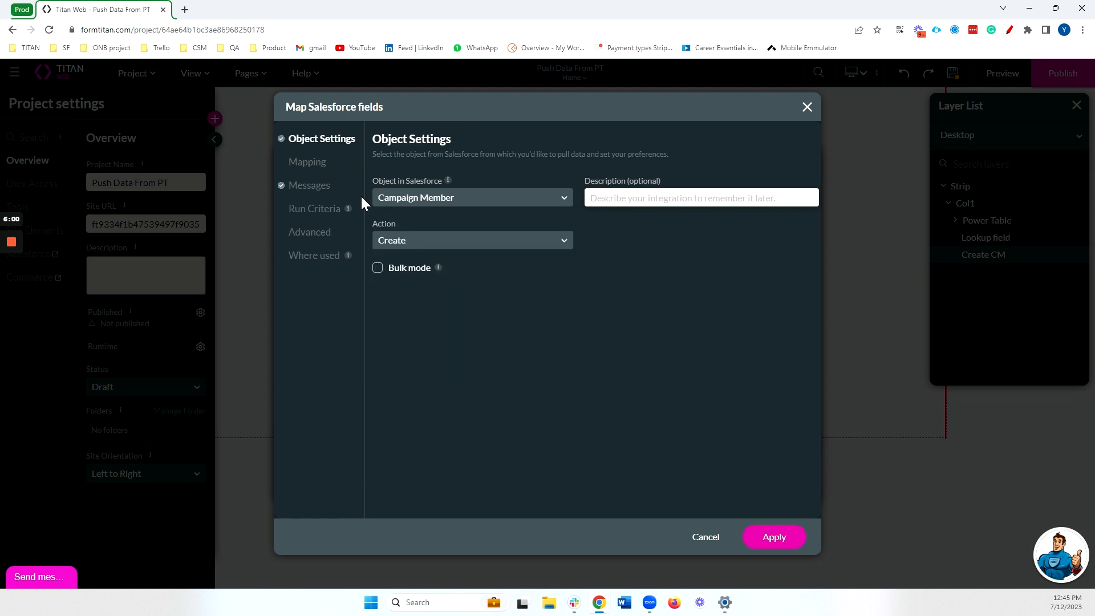
Step: Map Campaign ID to Lookup field / Value and Contact ID to PowerTable / Selection
click(323, 167)
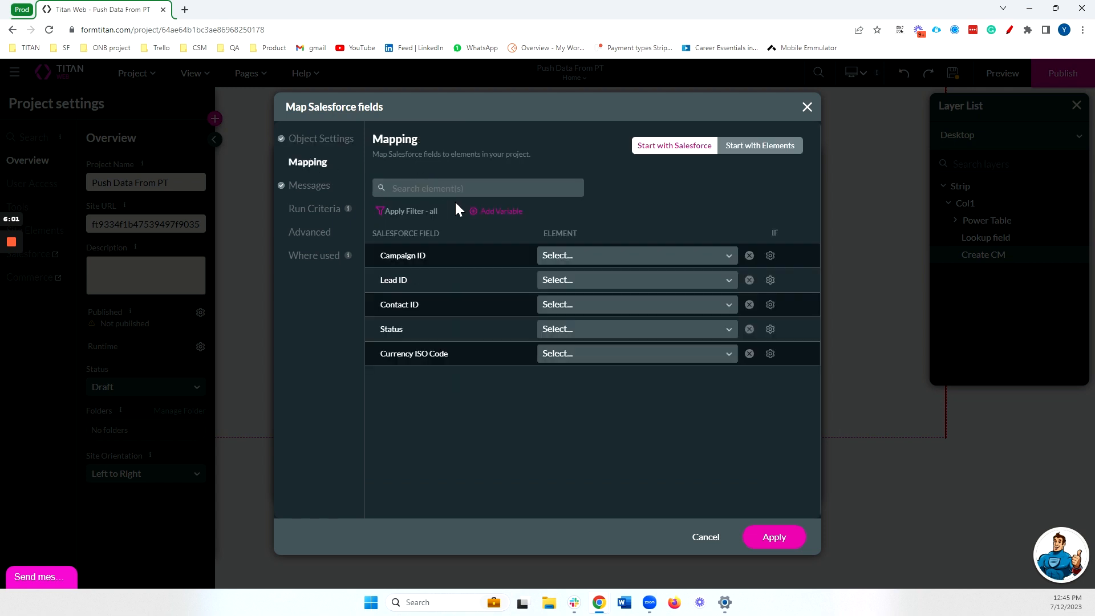
click(567, 256)
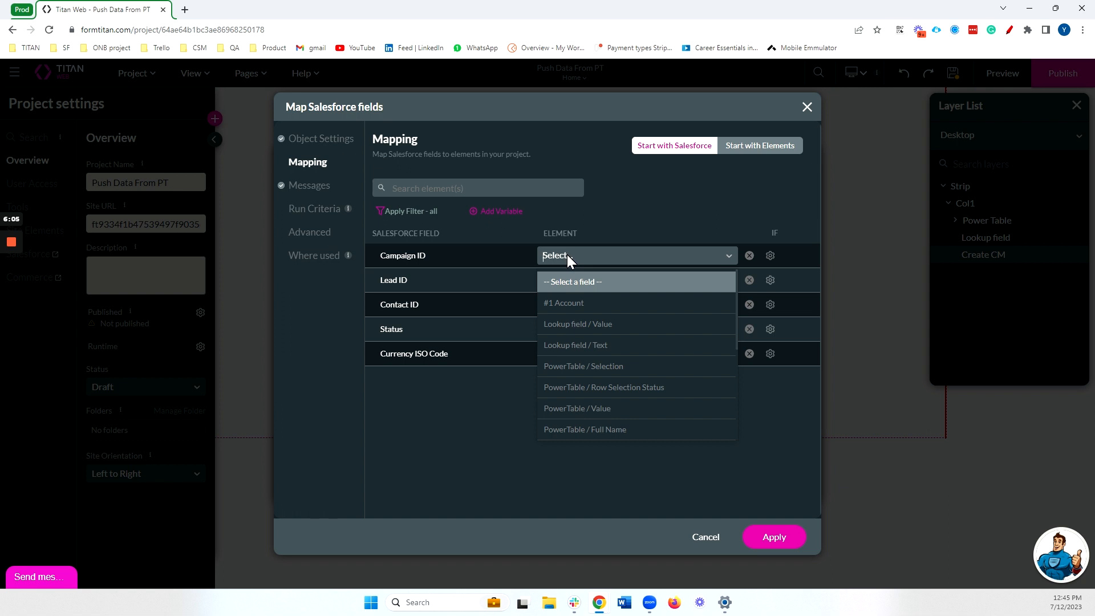
scroll(578, 295, down, 1)
click(578, 294)
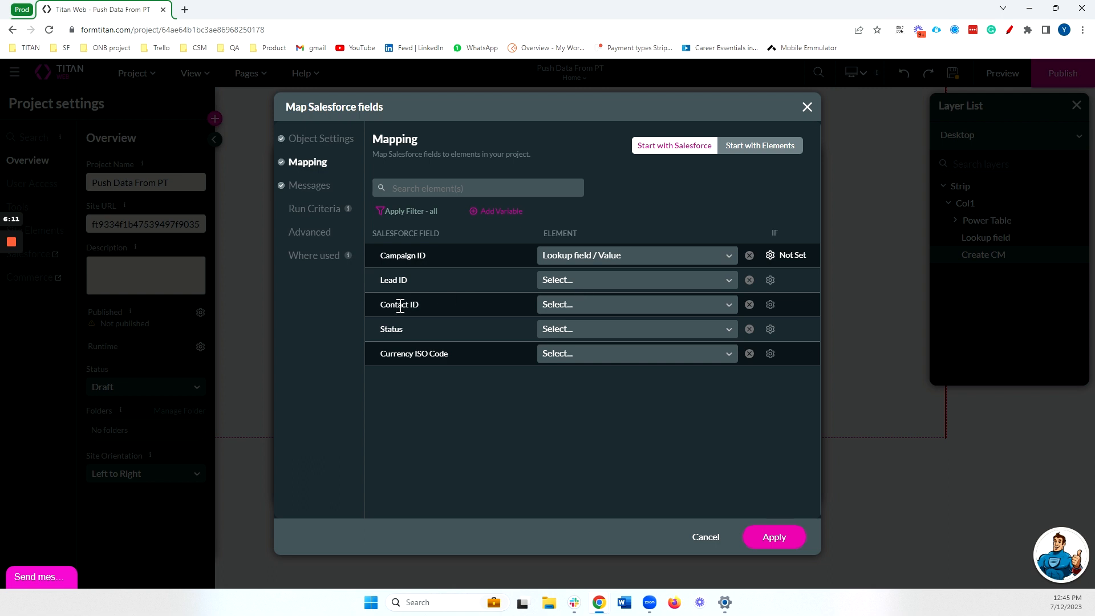
double_click(401, 306)
click(569, 308)
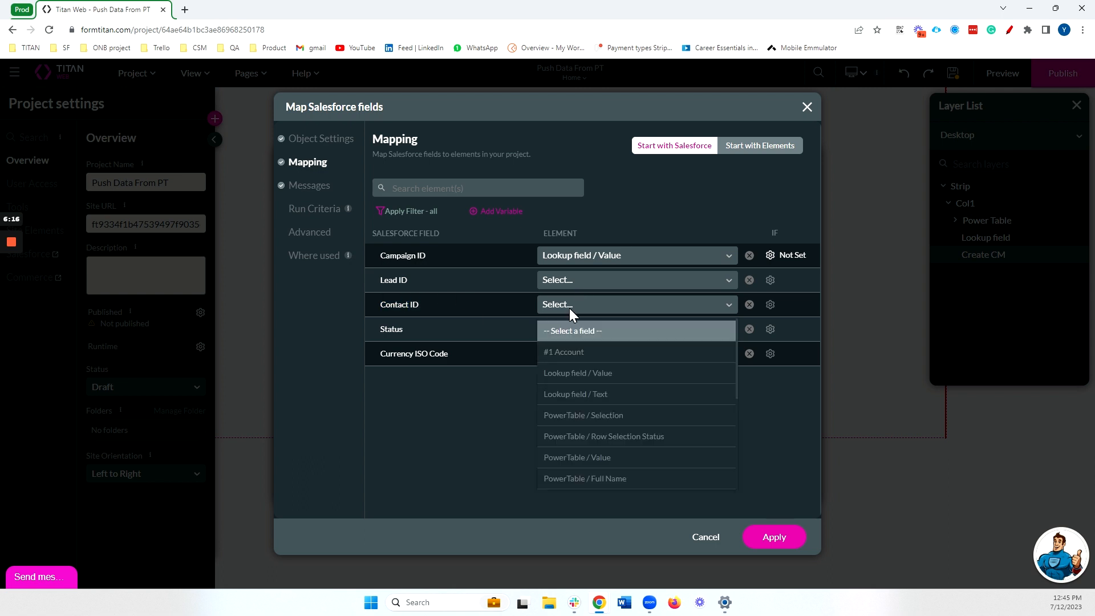
text(sel)
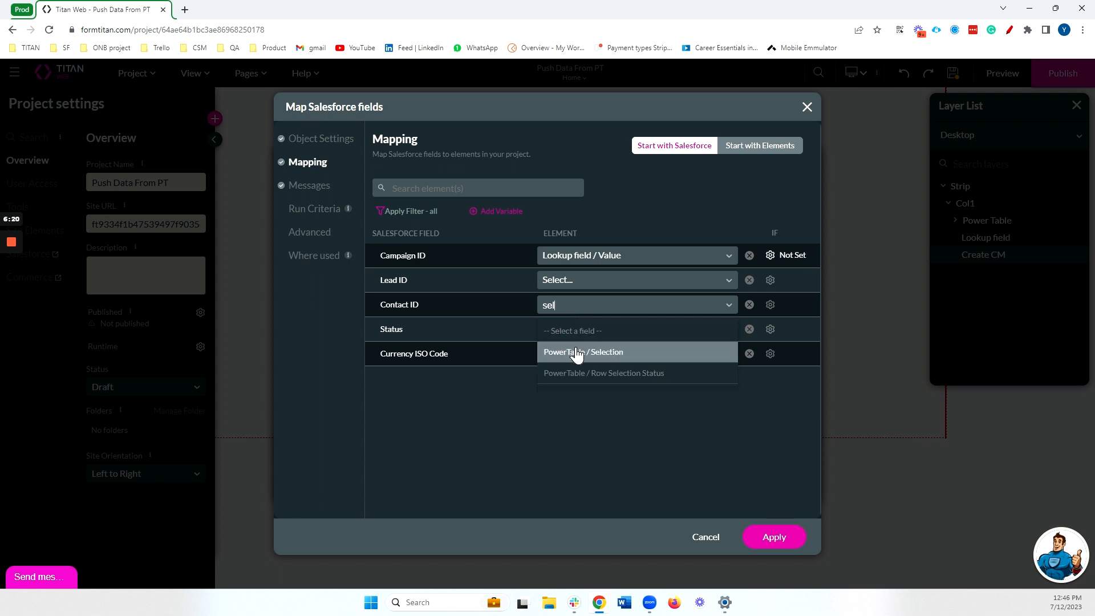
click(577, 353)
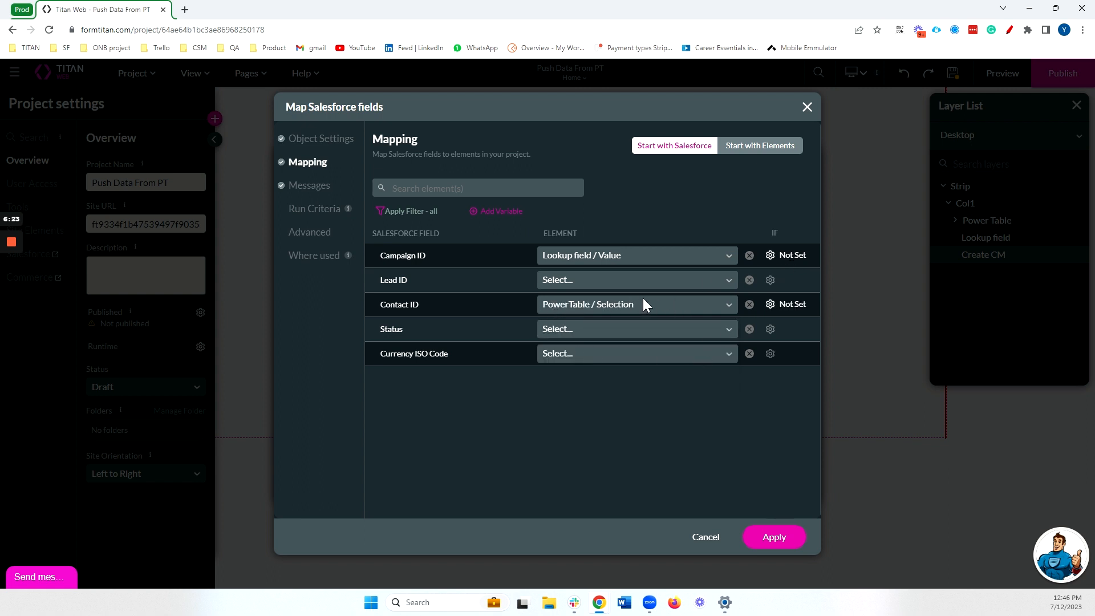
Step: Enable Bulk mode in the Contact ID mapping's If settings, then apply the push integration and close the integration list
triple_click(409, 307)
click(770, 304)
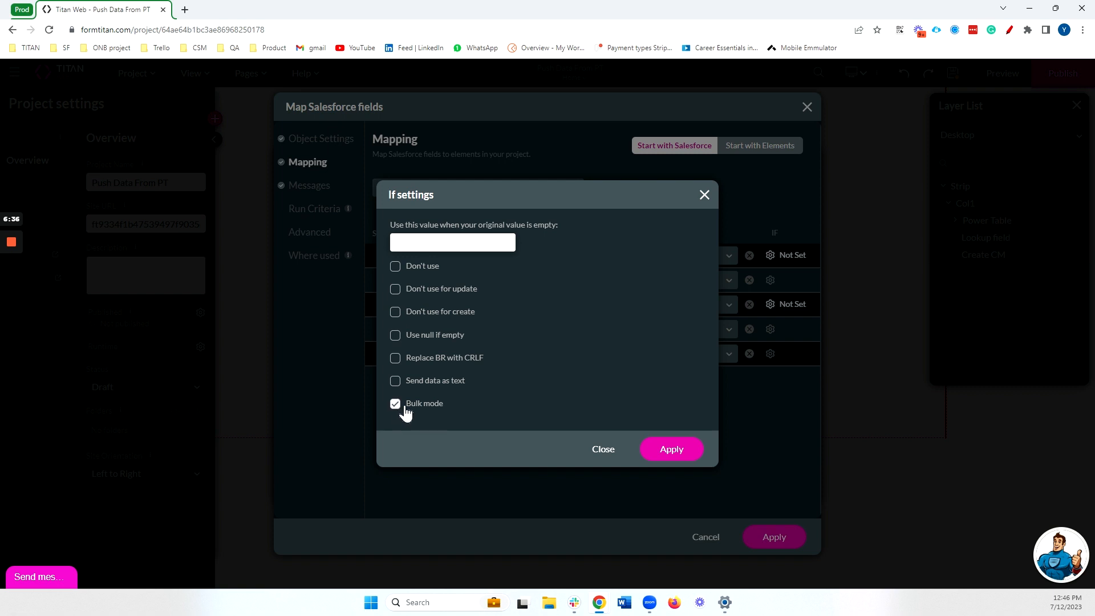
click(661, 447)
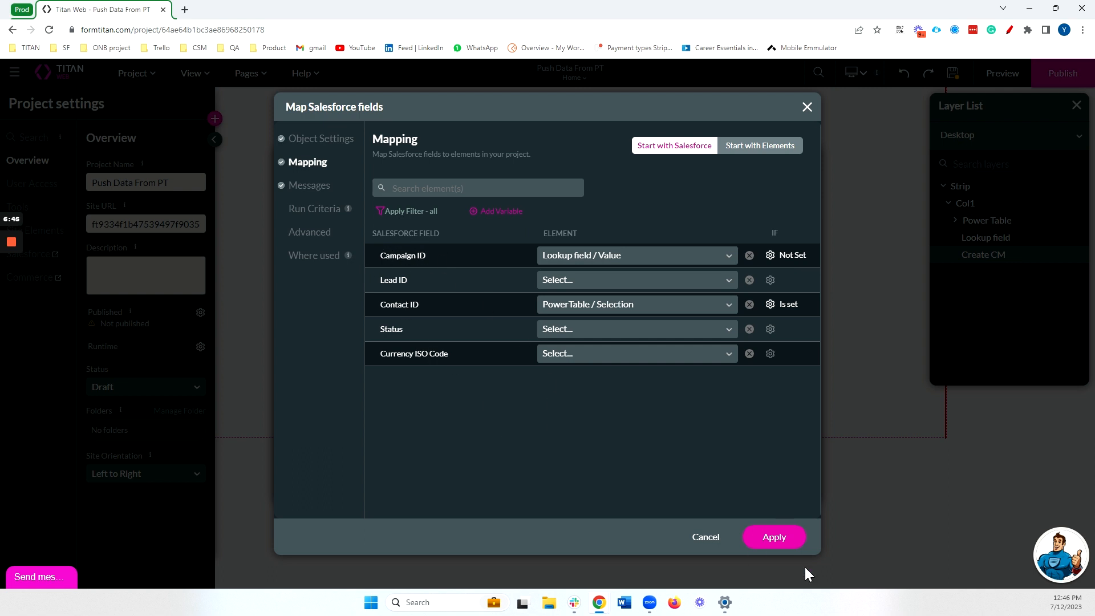
click(774, 537)
click(777, 486)
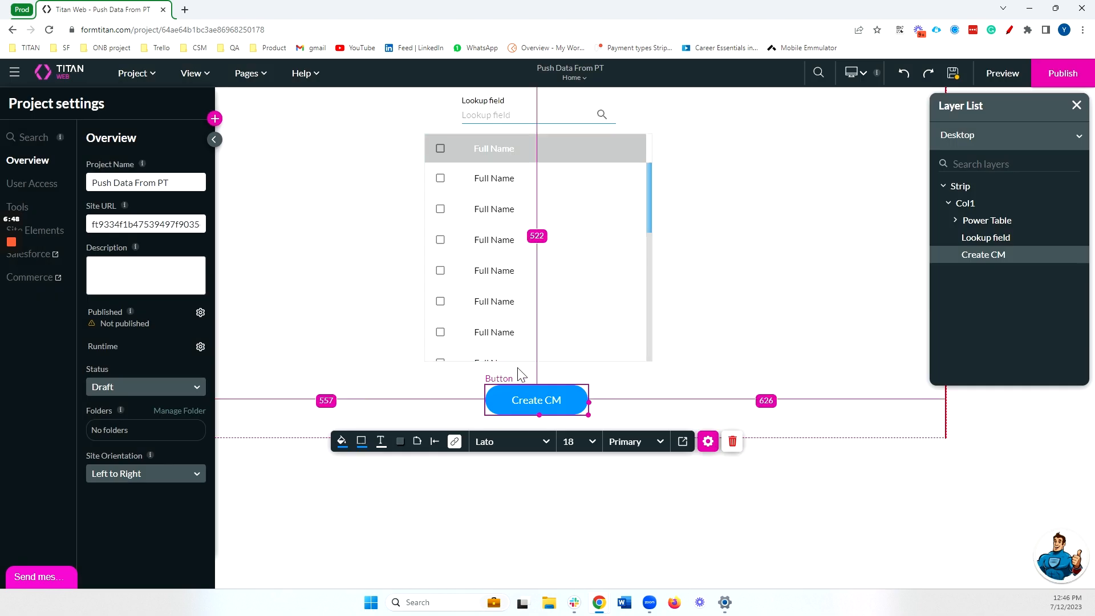
Step: In the Create CM button's action node, replace the Account update with the Campaign Member create and Contact Power Table get integrations
click(457, 440)
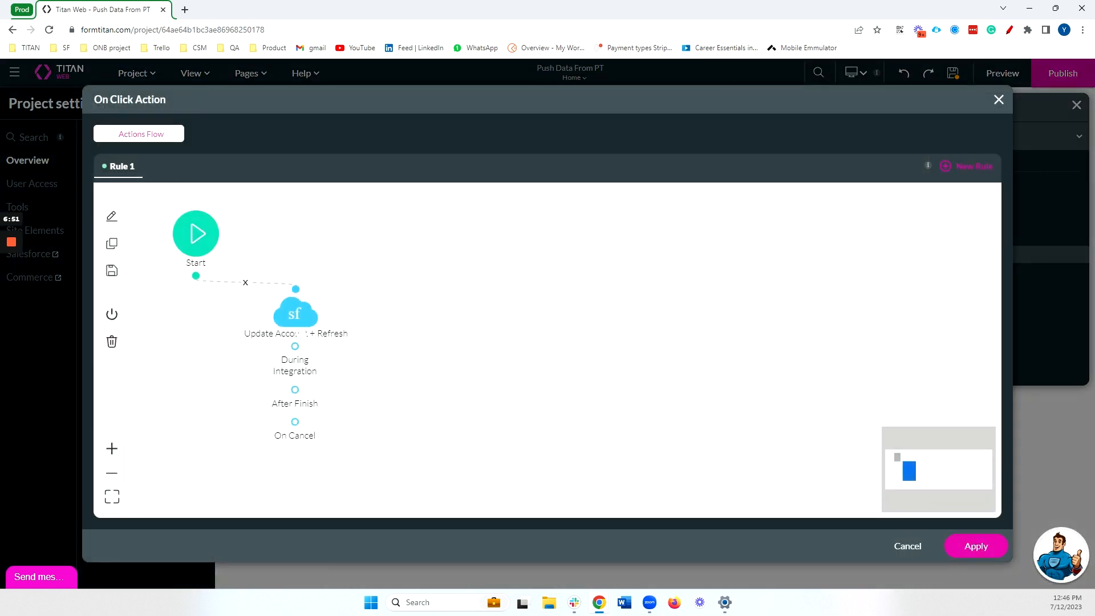
double_click(297, 309)
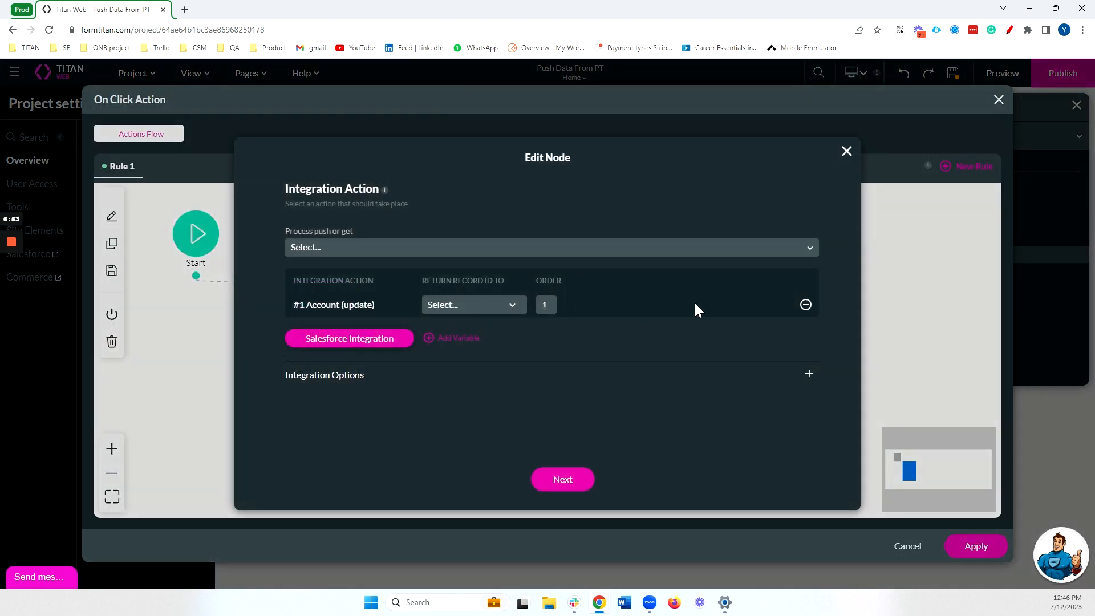
click(805, 304)
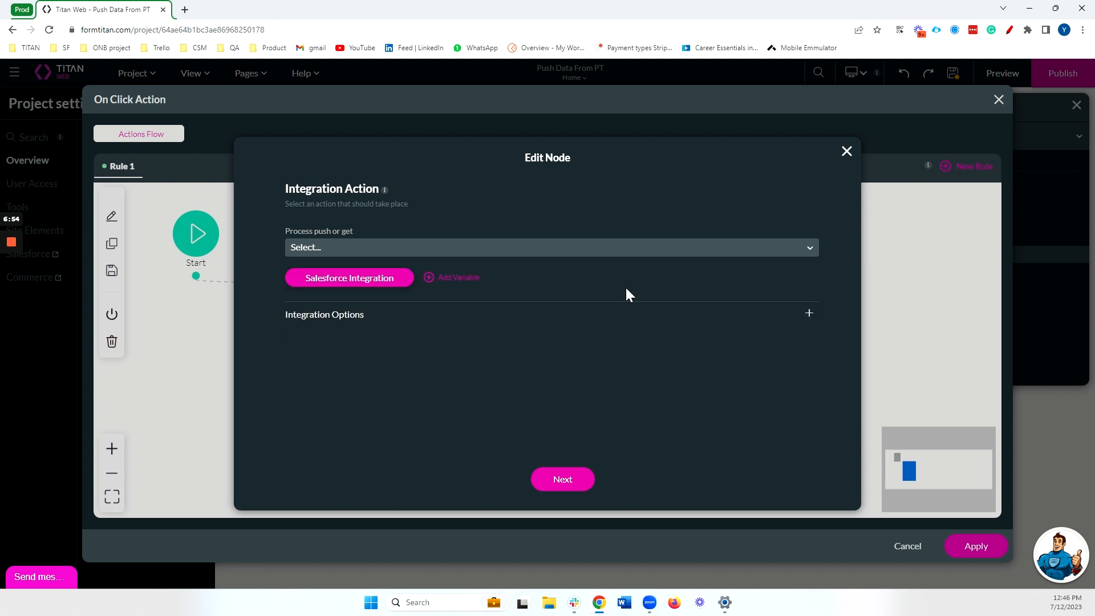
click(372, 251)
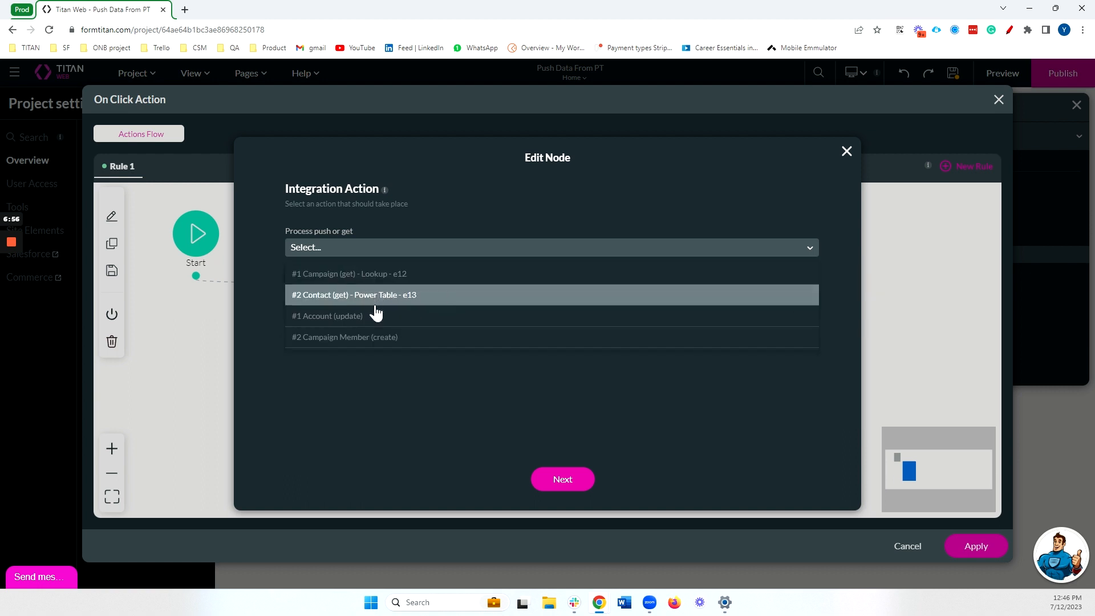
click(340, 338)
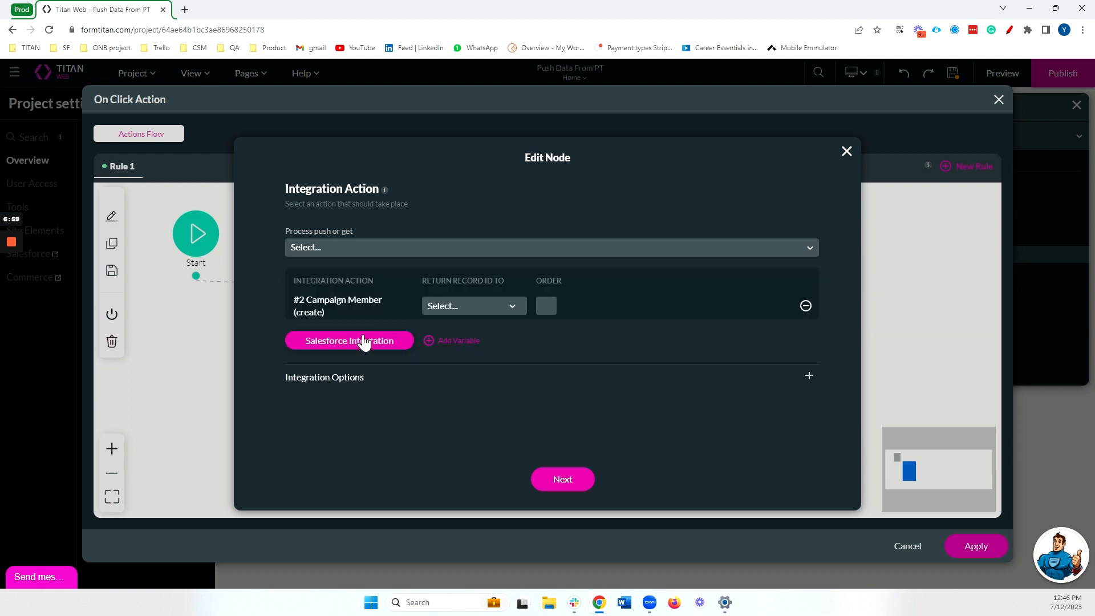
click(374, 250)
click(370, 296)
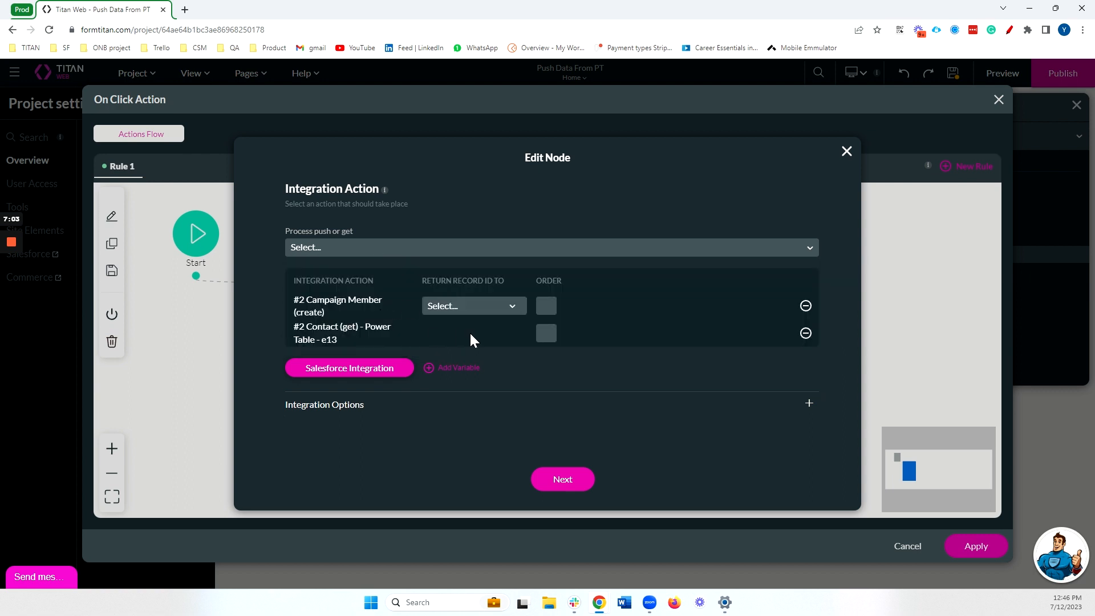
Step: Retag the integration node as "Create CM + Refresh", apply the button's action flow, and preview the page
click(563, 480)
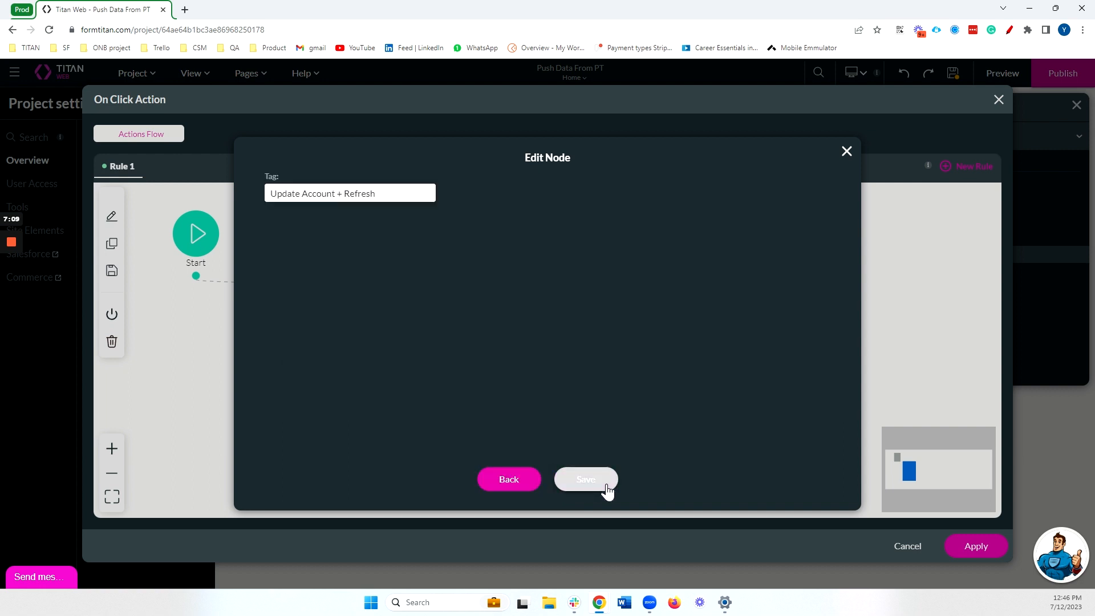
drag(341, 193, 270, 193)
text(Crea)
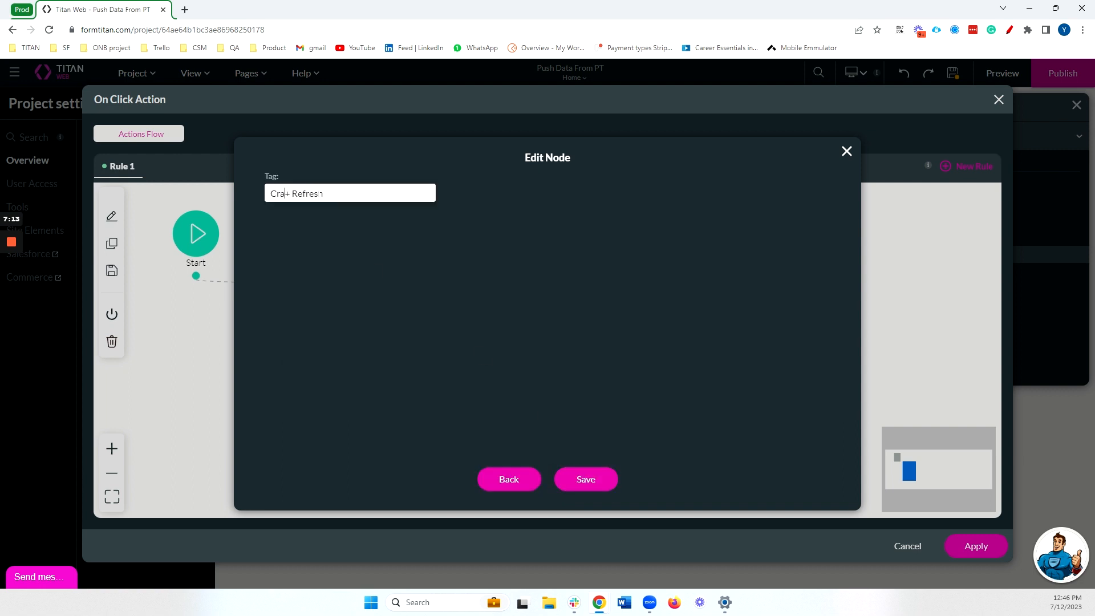
text(te CM)
click(583, 482)
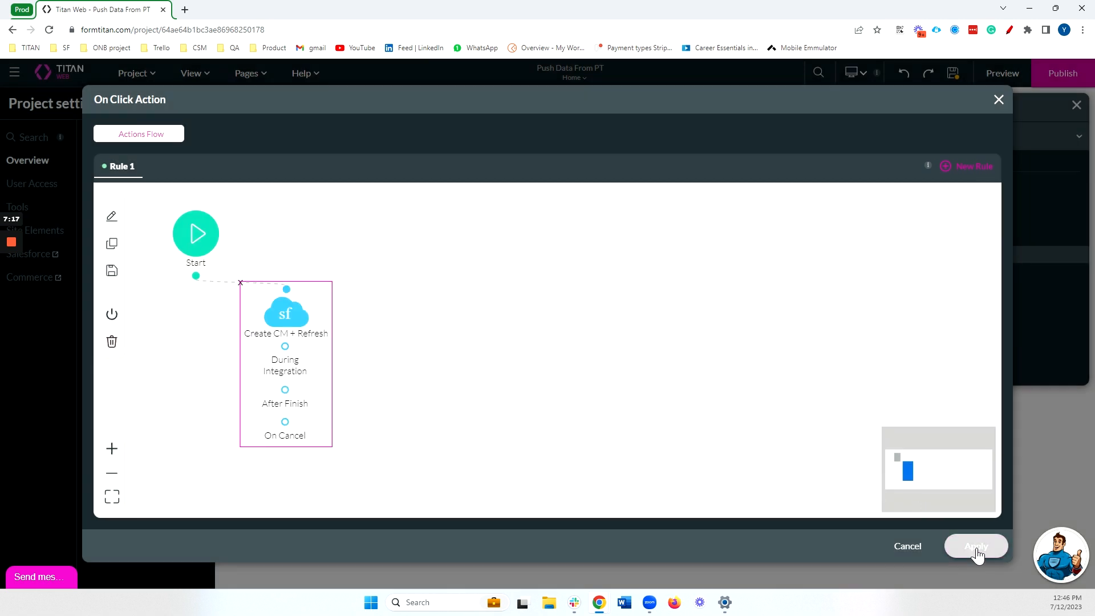
click(976, 546)
click(1008, 80)
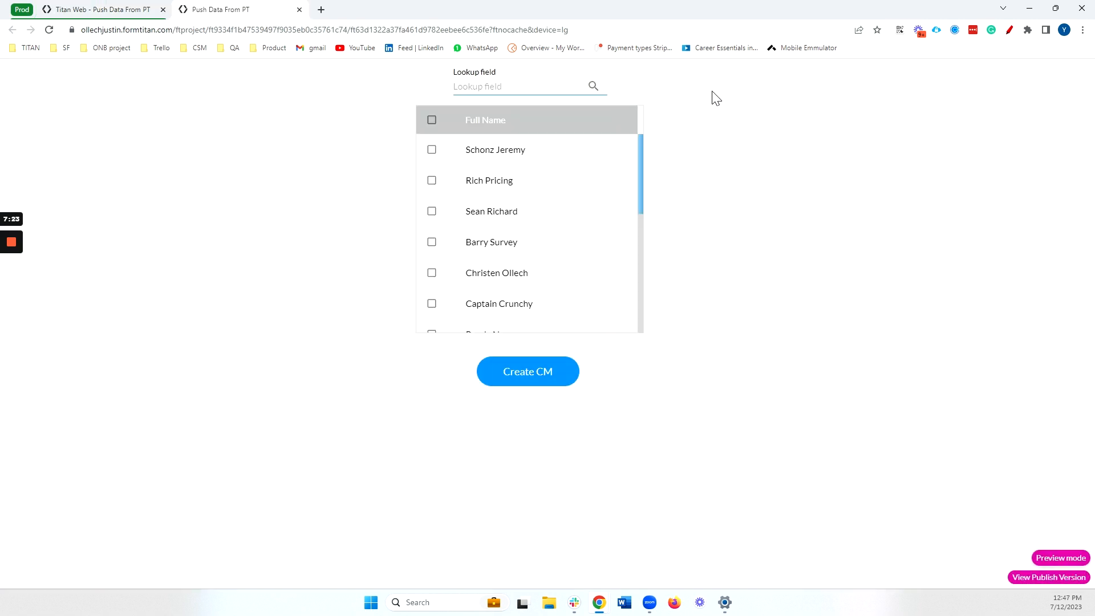
Step: Choose the campaign "DM Campaign to Top Customers - Nov 12-23, 2001" in the lookup, select the third, fourth and sixth listed contacts, and run Create CM
click(593, 86)
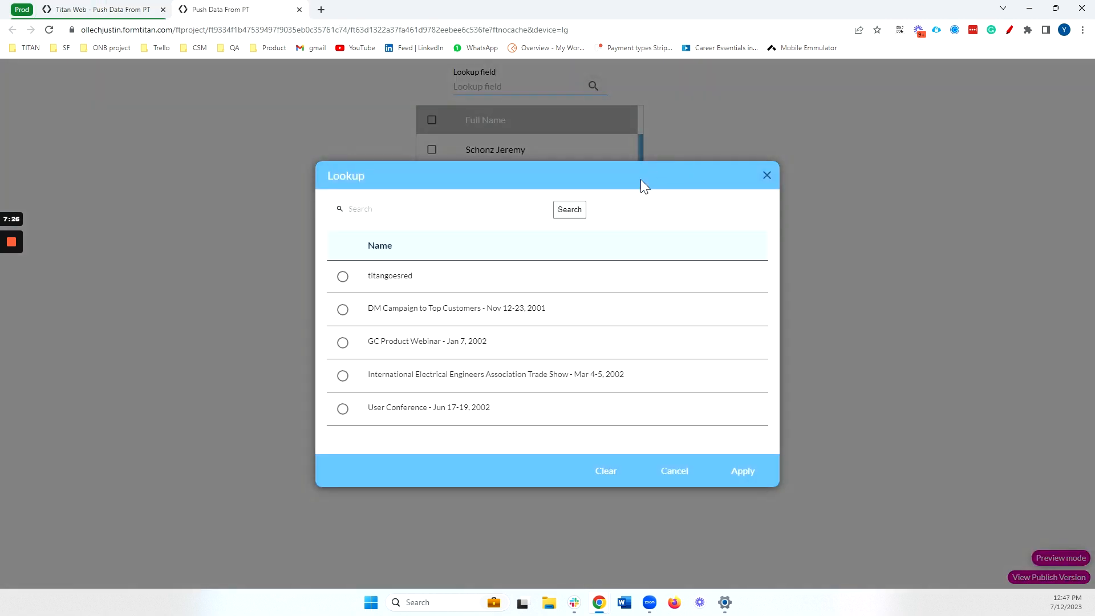
click(452, 315)
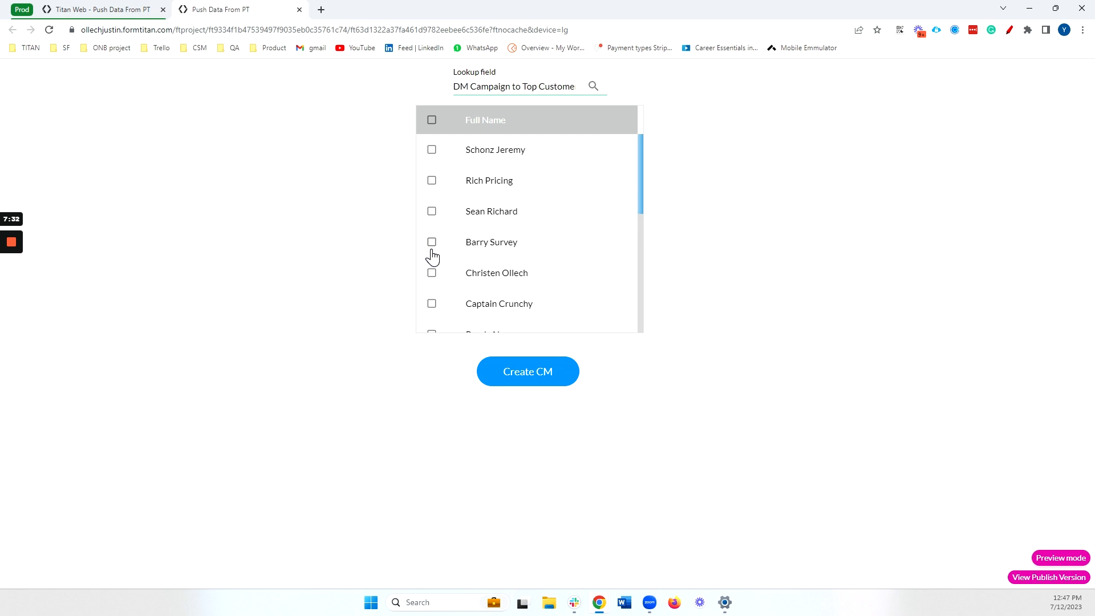
click(432, 247)
click(431, 304)
click(432, 213)
click(520, 381)
Step: In the project editor's Salesforce Integration Logs, copy the first record ID from the latest Campaign Member (create) entry
click(97, 9)
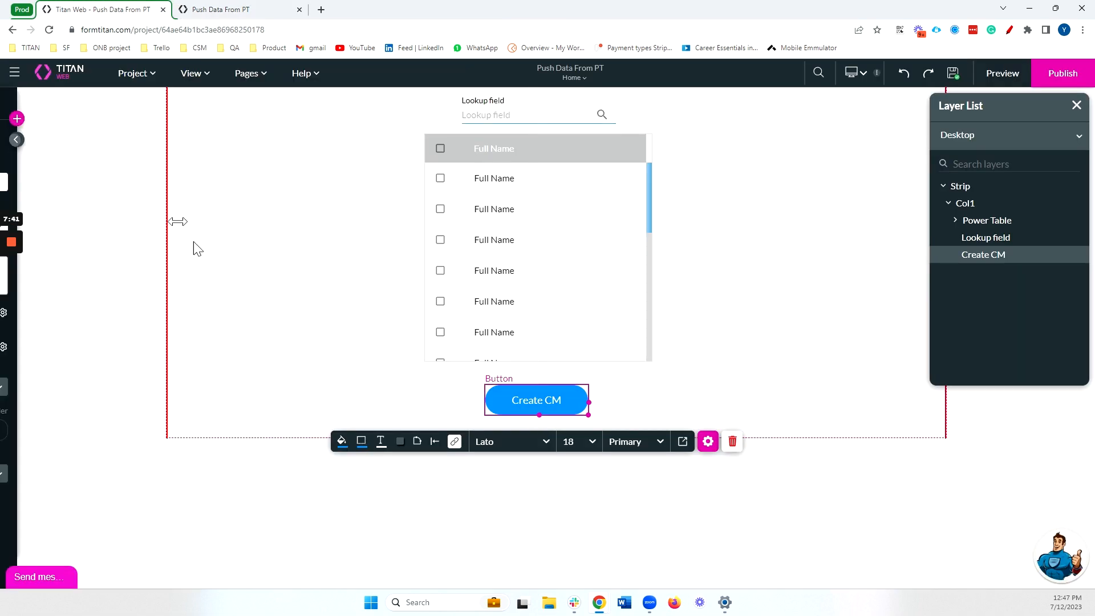
click(42, 261)
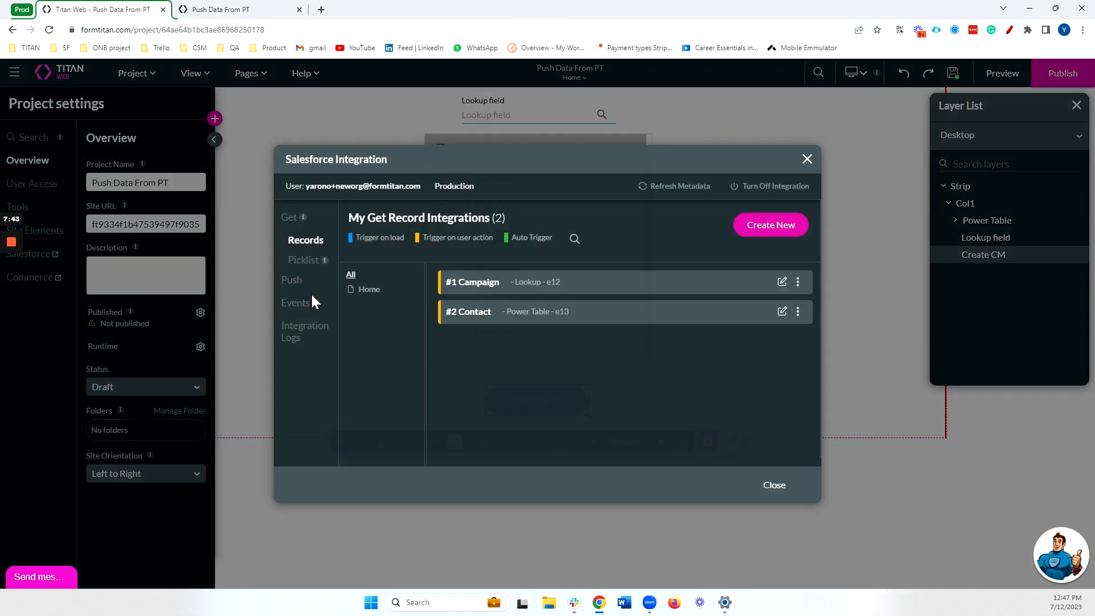
click(304, 331)
double_click(622, 291)
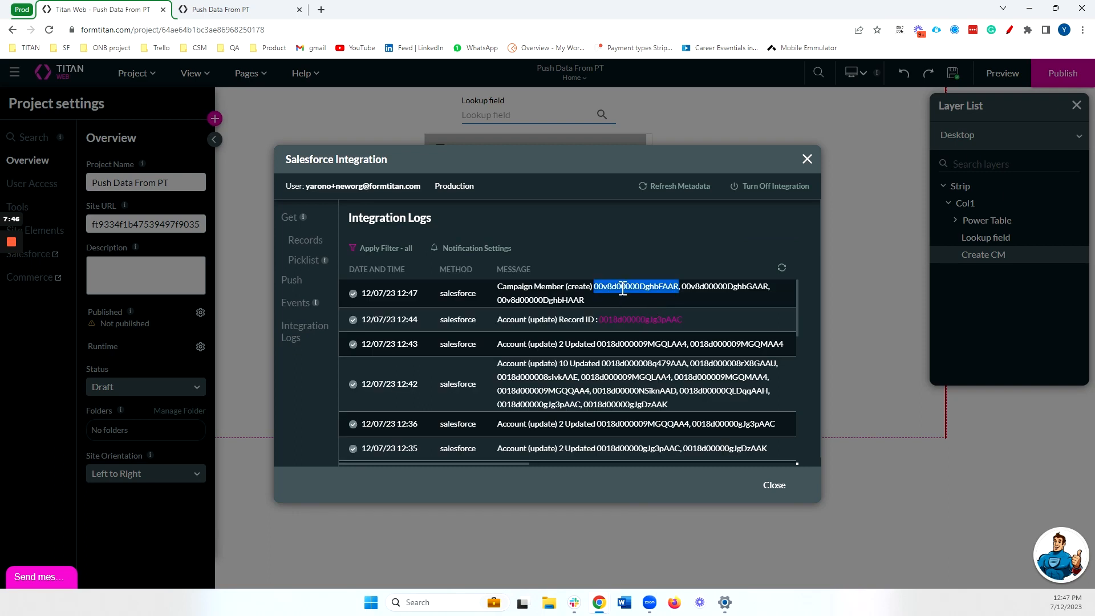
right_click(622, 290)
right_click(609, 289)
click(638, 298)
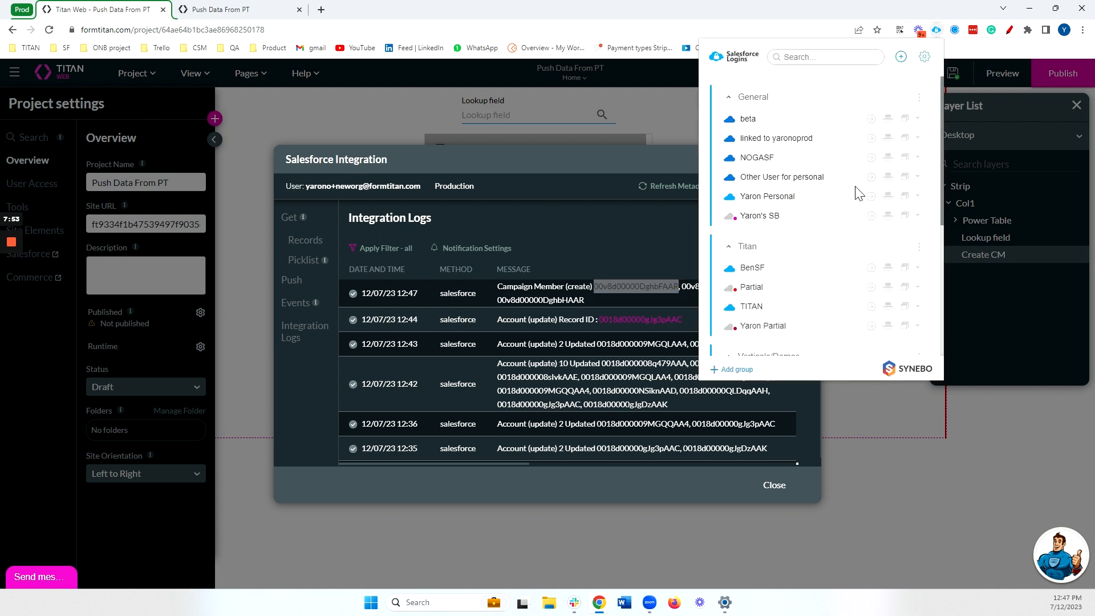
Step: Log in to the personal Salesforce org, open any contact, and load the campaign member by replacing the record ID in the URL with the copied one
click(872, 197)
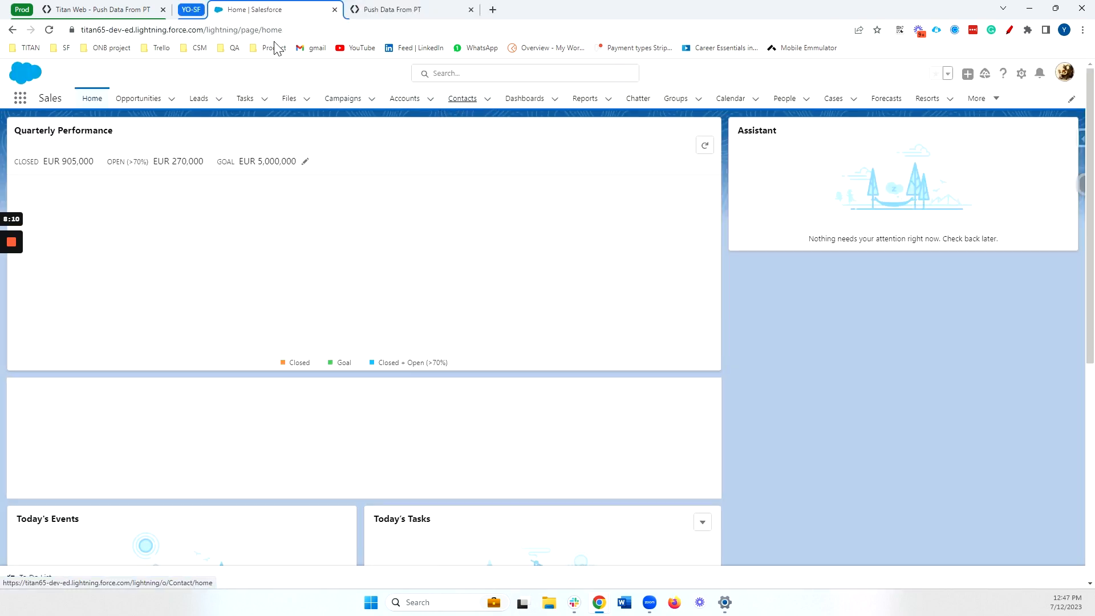
click(462, 98)
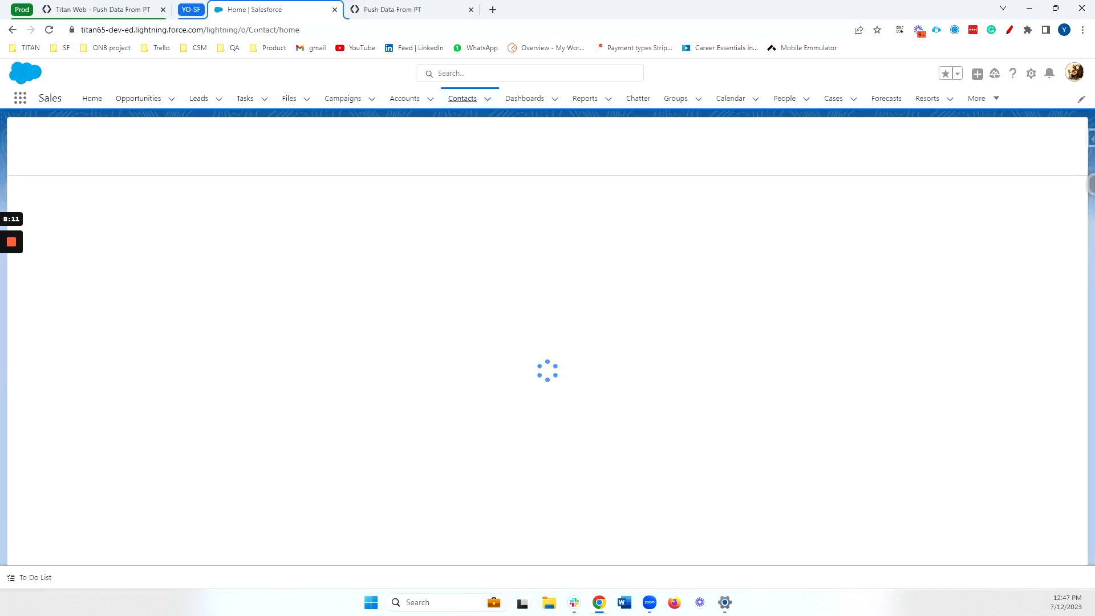
click(84, 218)
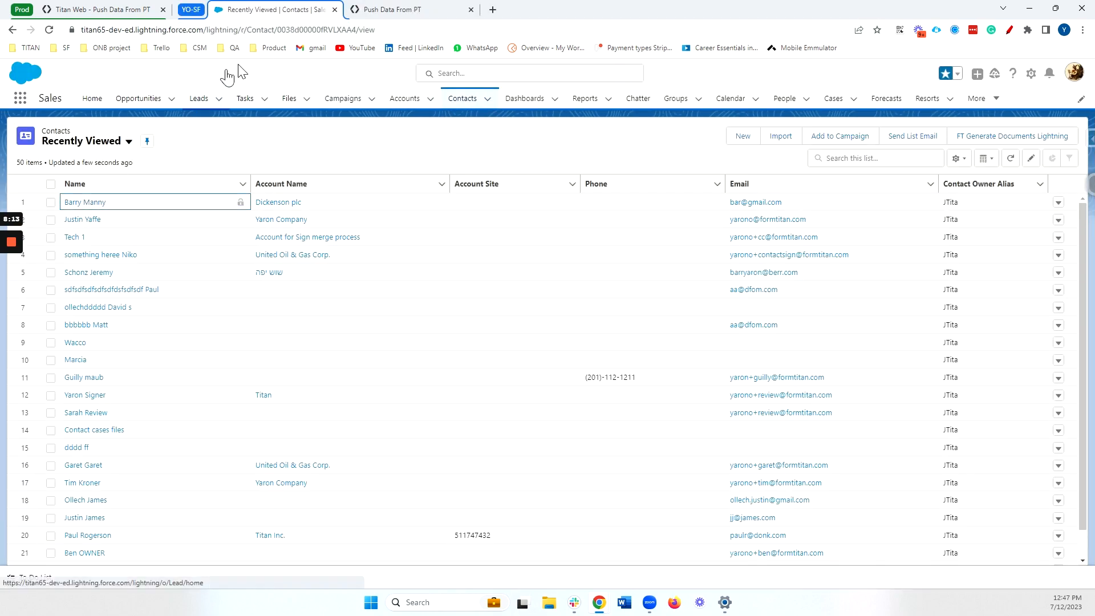
click(307, 33)
double_click(306, 34)
key(ctrl+v)
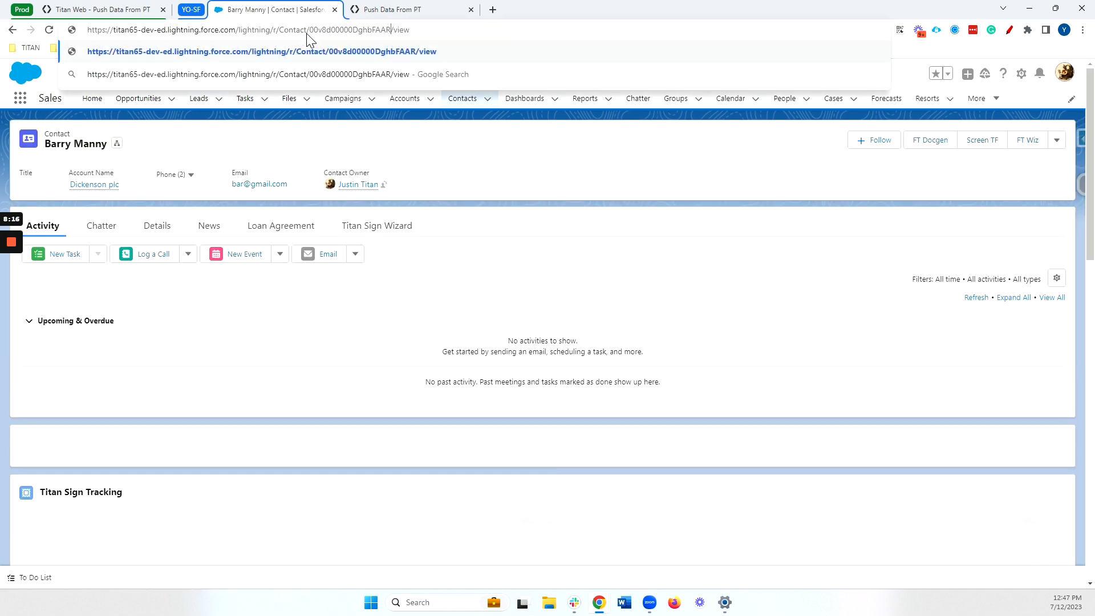
key(Return)
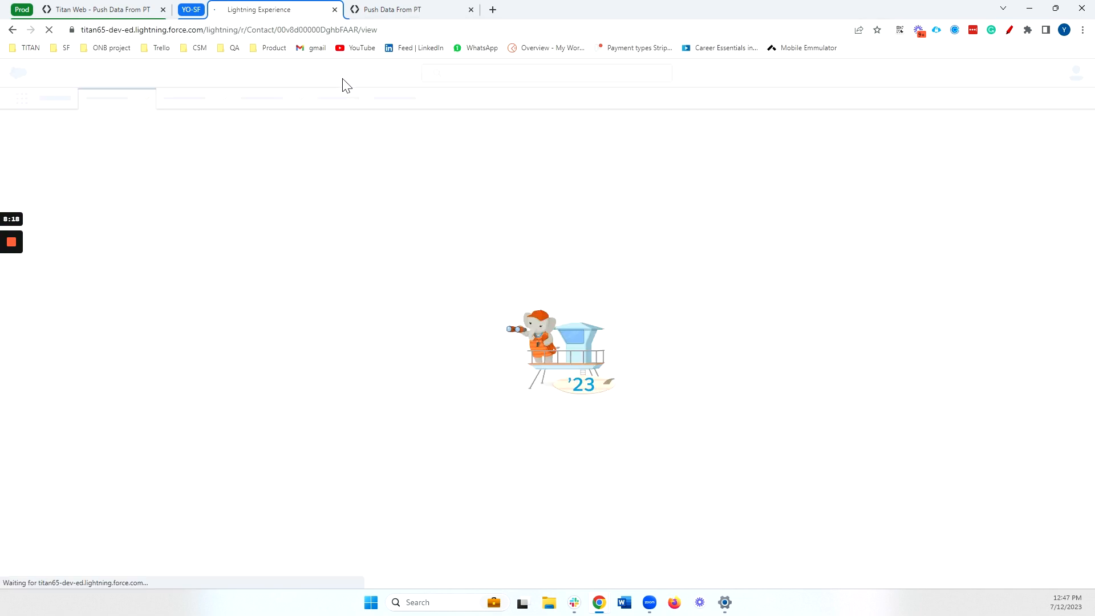
Step: From the campaign member record, open its parent campaign and examine the full Campaign Members list, including the Status column
mouse_move(45, 278)
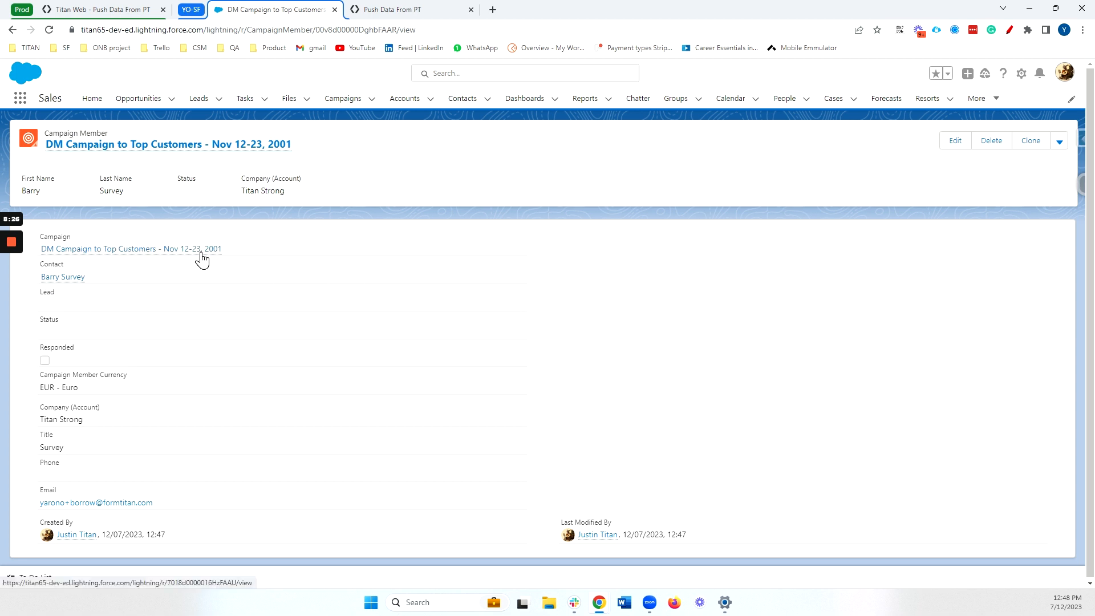
click(199, 250)
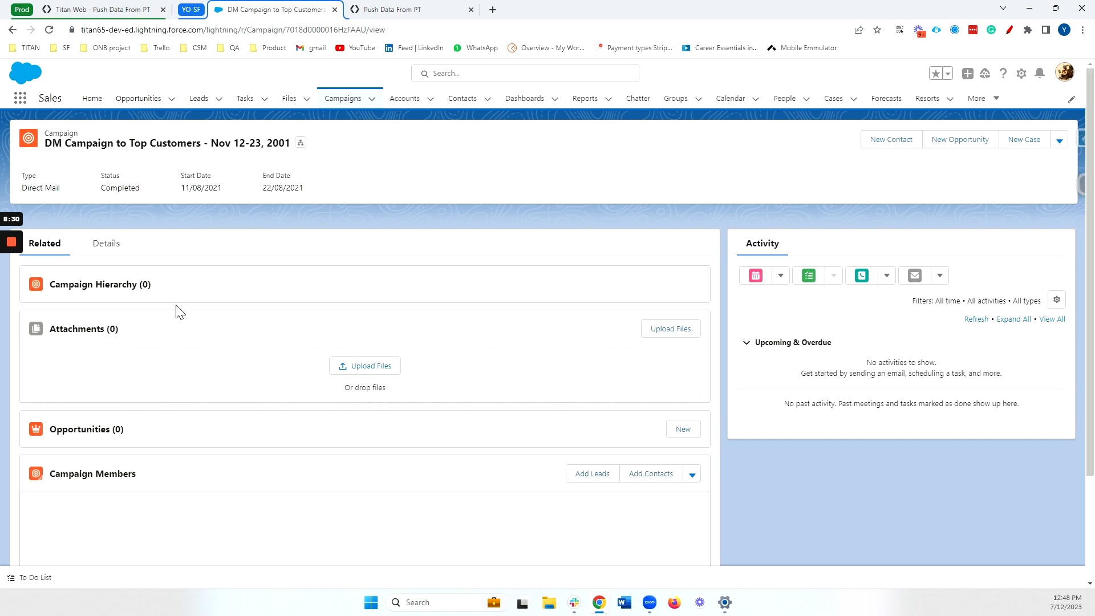
scroll(273, 280, down, 2)
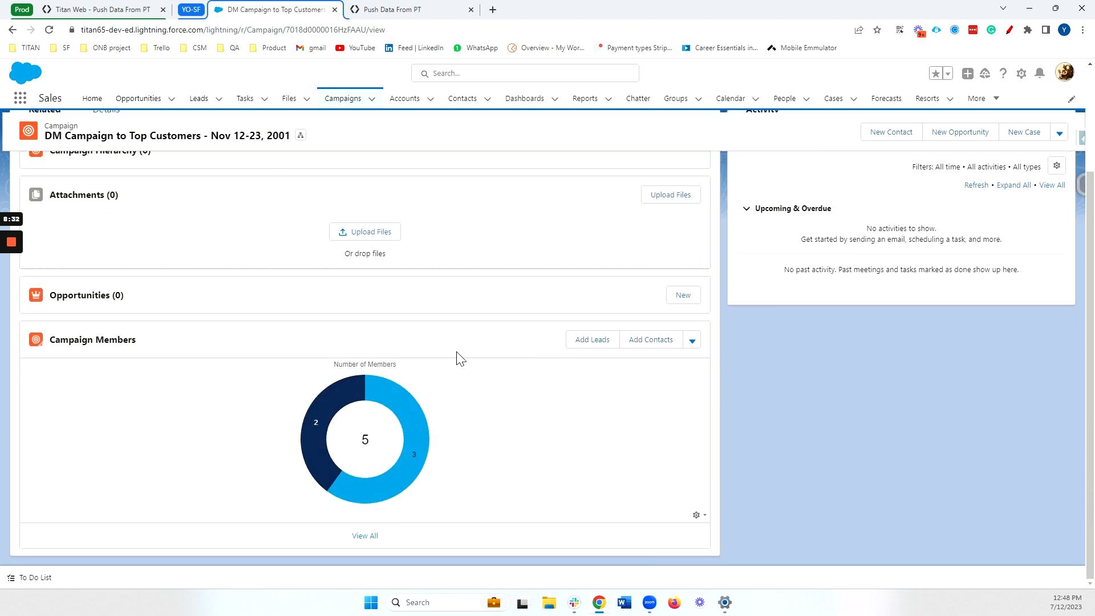
click(123, 340)
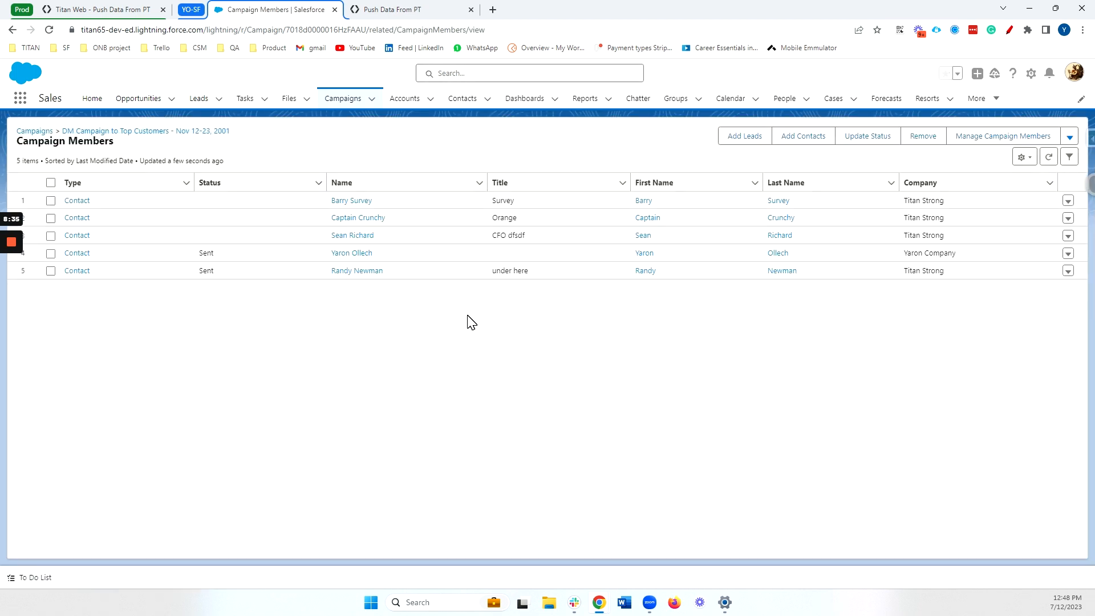
click(318, 203)
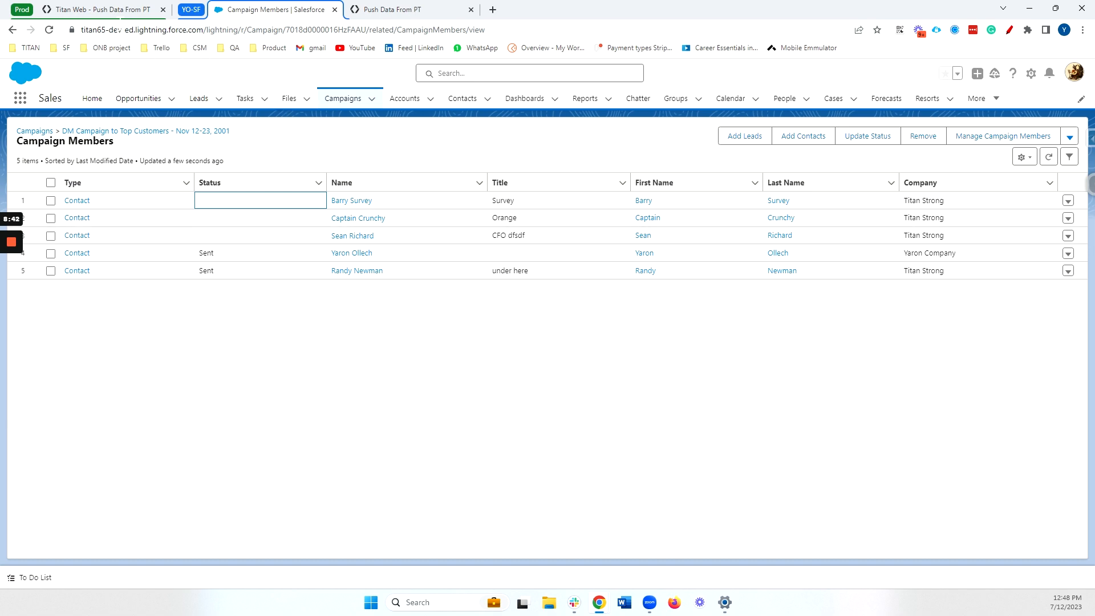
Step: Back in the Titan editor, check the other two record IDs in the Campaign Member log entry and close the Salesforce Integration window
click(107, 12)
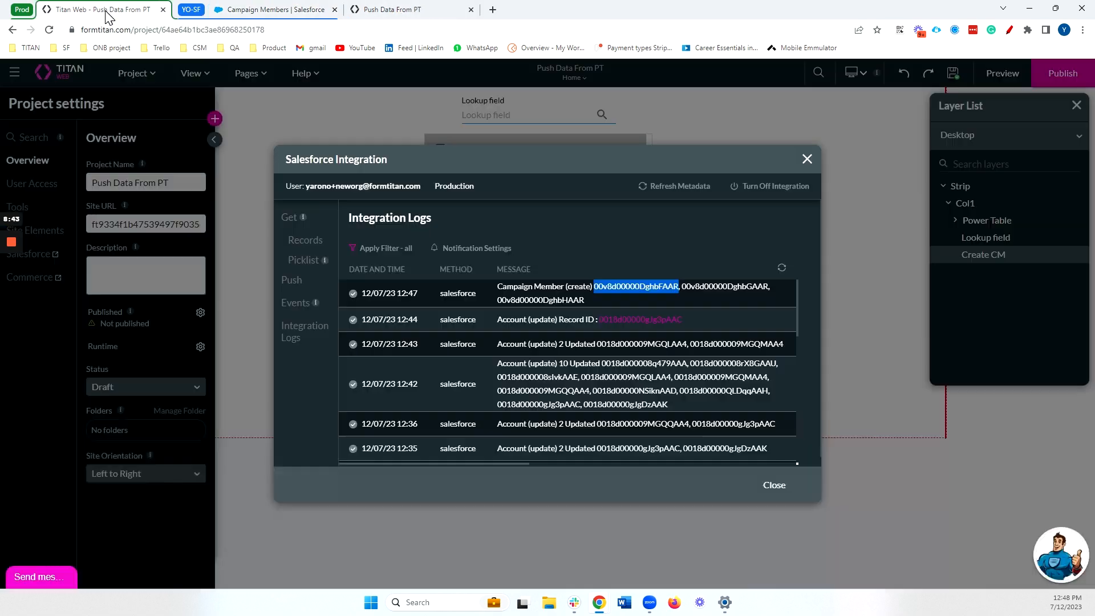
double_click(711, 289)
double_click(545, 300)
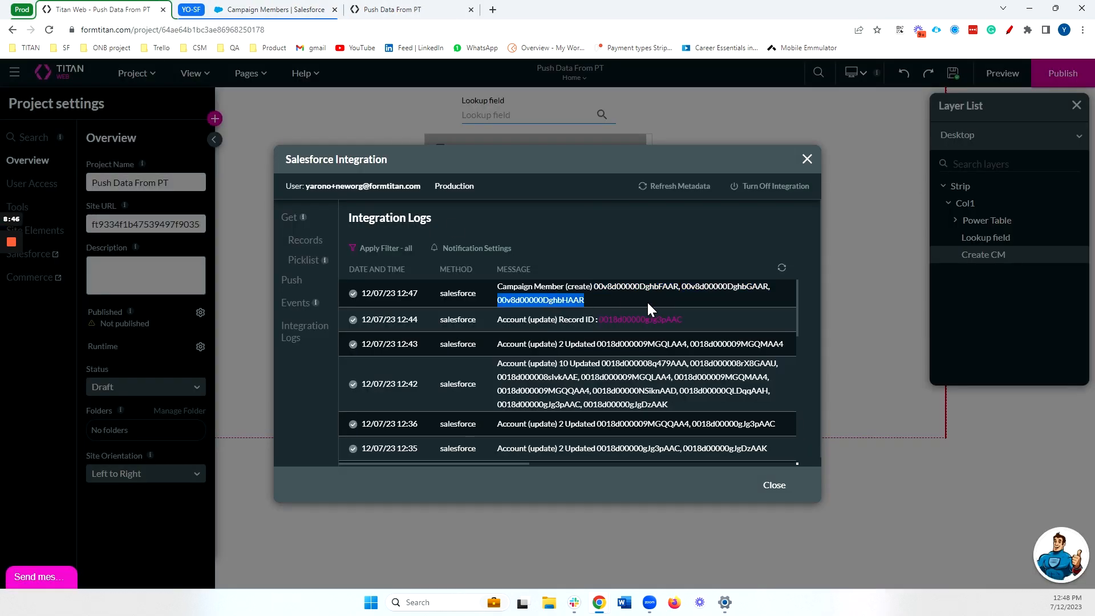
click(806, 160)
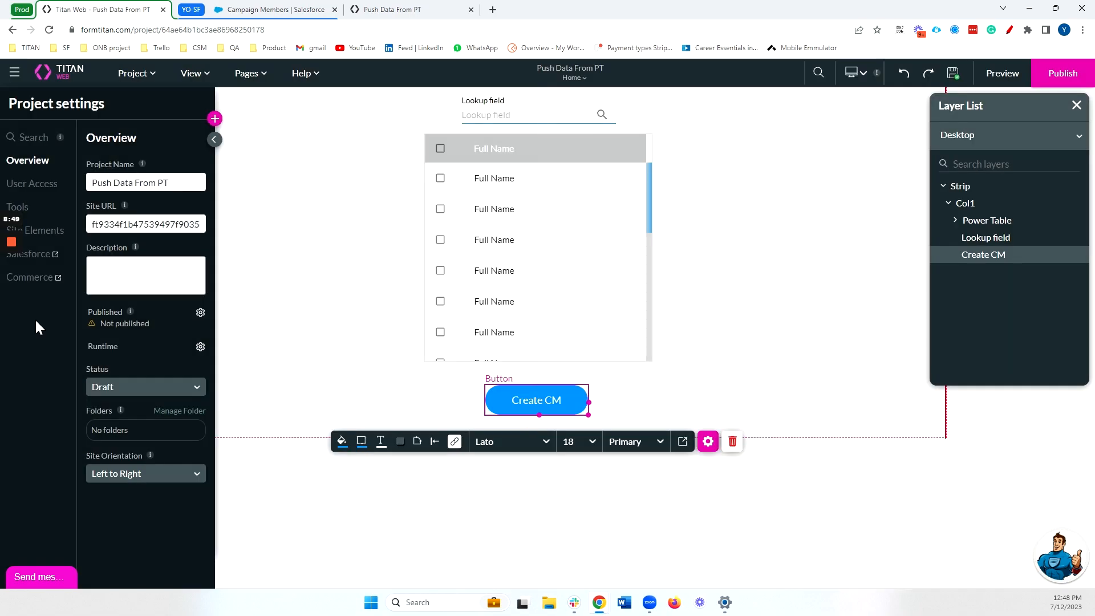